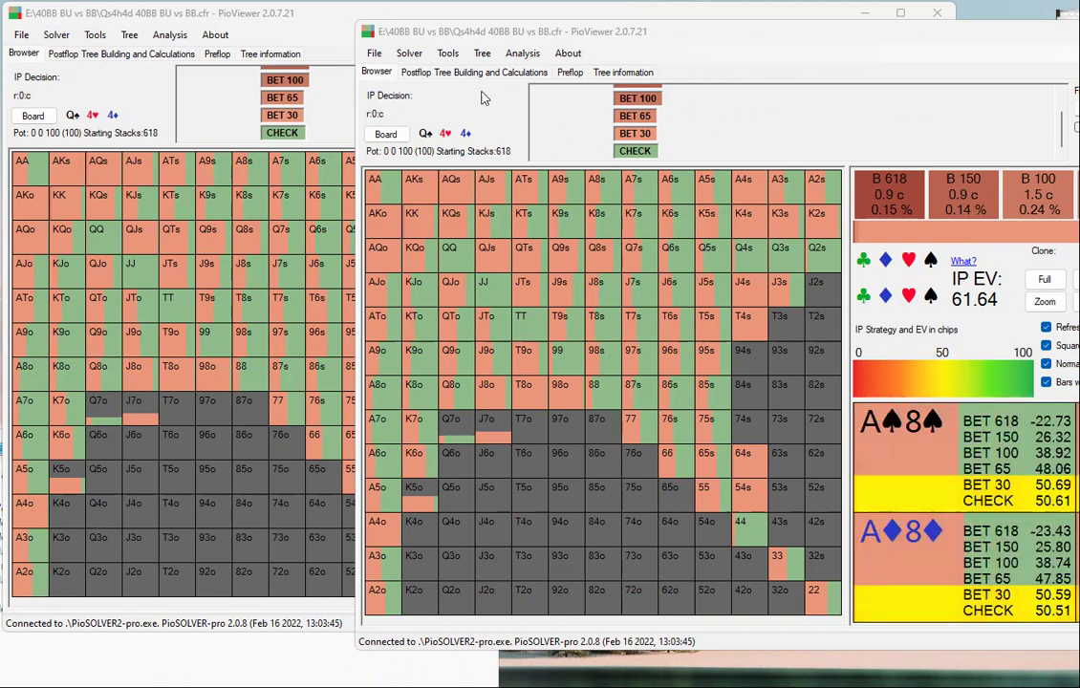
In the second solution window, rebuild forgotten streets and open Set and Lock Strategy for IP's flop node.
left_click(117, 95)
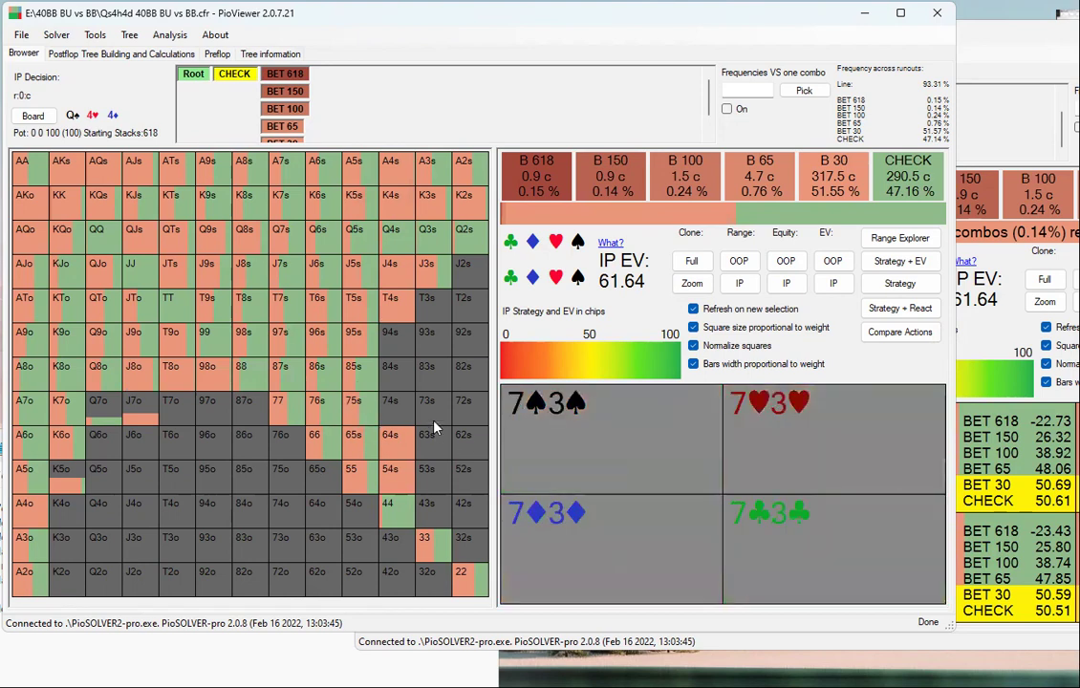
left_click(966, 37)
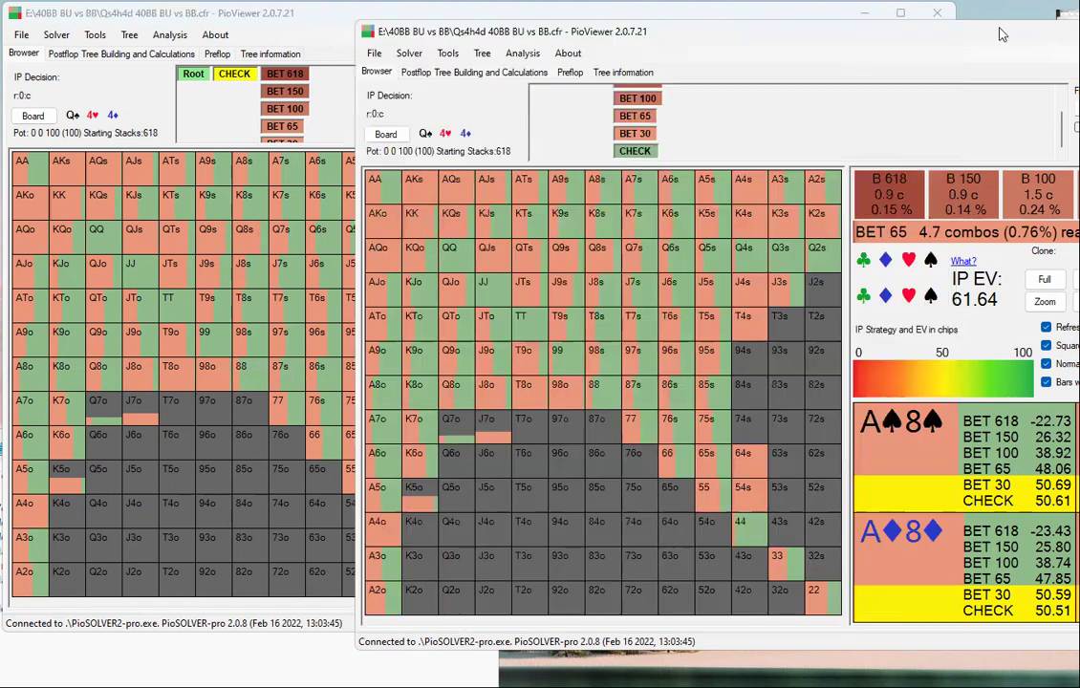
left_click(482, 53)
mouse_move(523, 54)
left_click(516, 69)
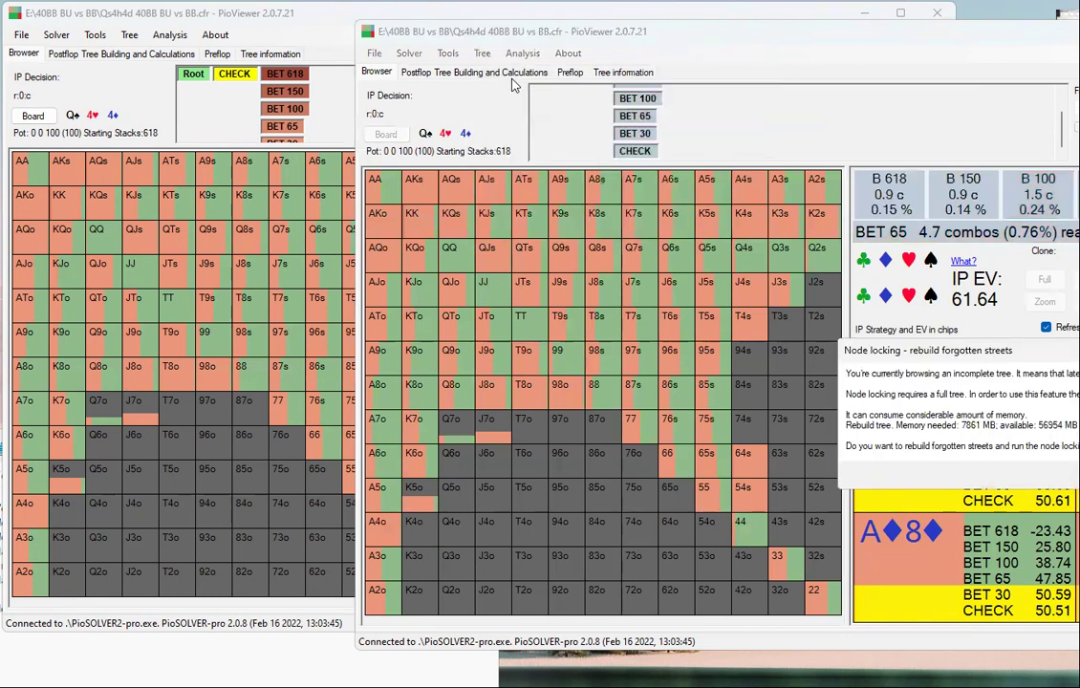
key("Escape")
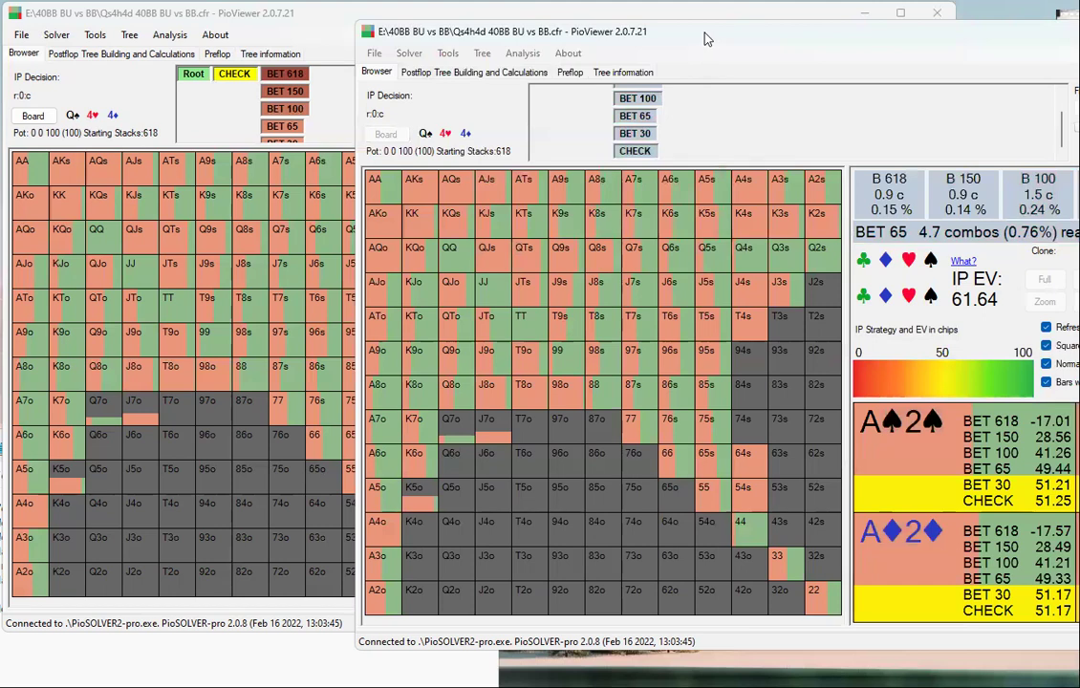
left_click_drag(622, 29, 369, 17)
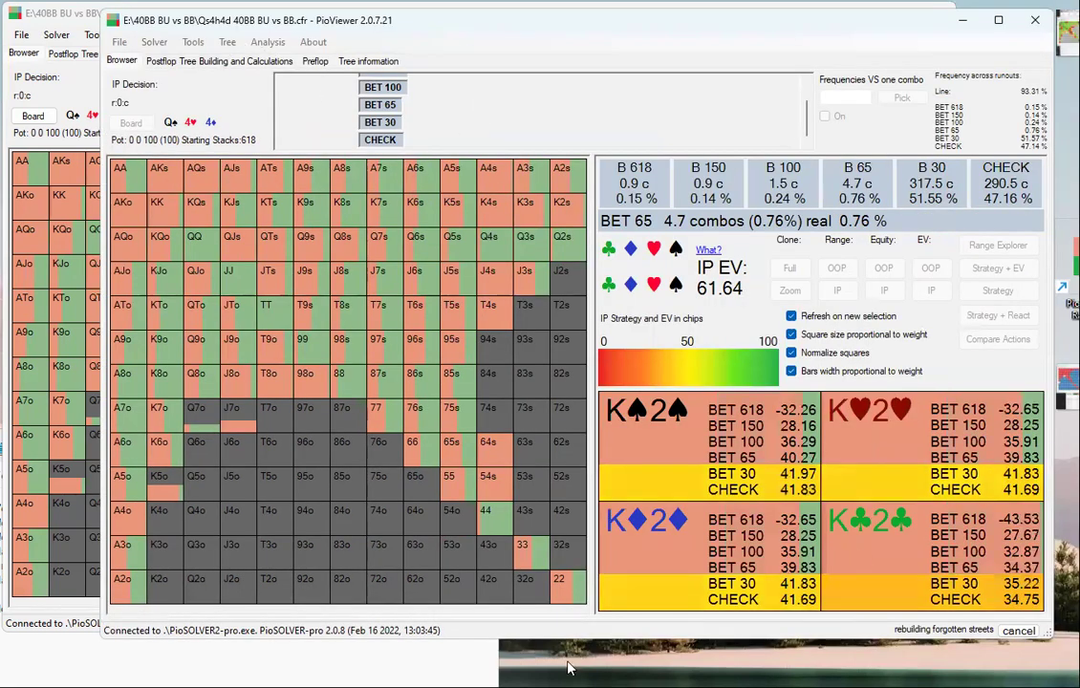
key("ctrl+e")
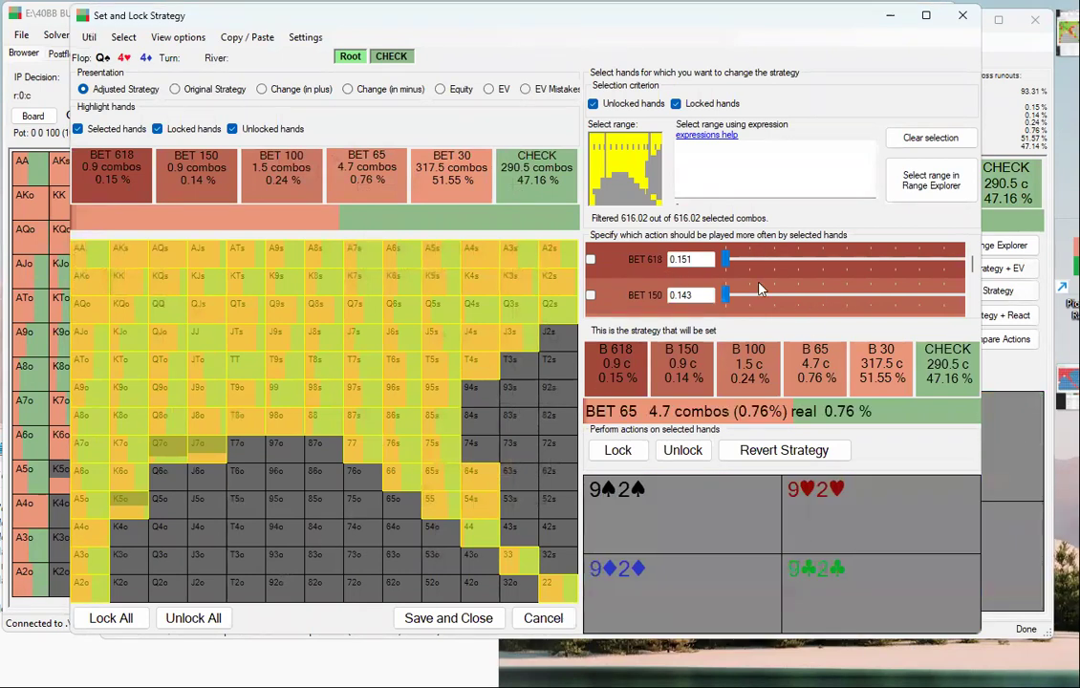
Zero the BET 618 and BET 150 frequencies, then adjust BET 65, BET 100 and CHECK (3, 5, 52).
double_click(690, 259)
type("0")
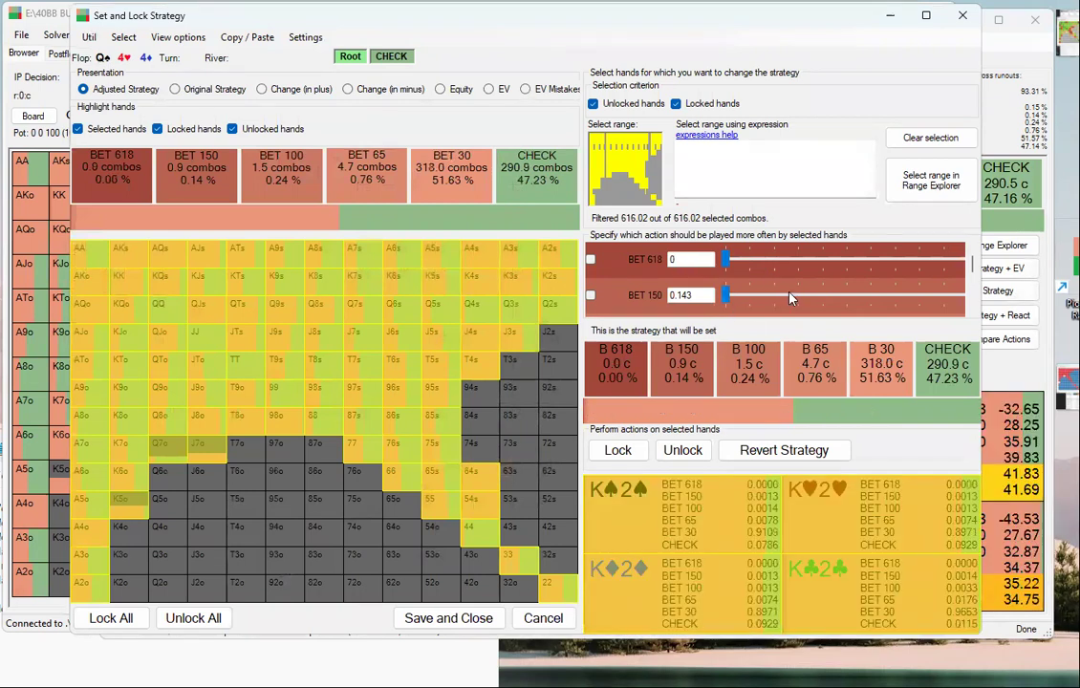
double_click(681, 295)
type("0")
scroll(758, 304, "down", 3)
scroll(621, 280, "up", 3)
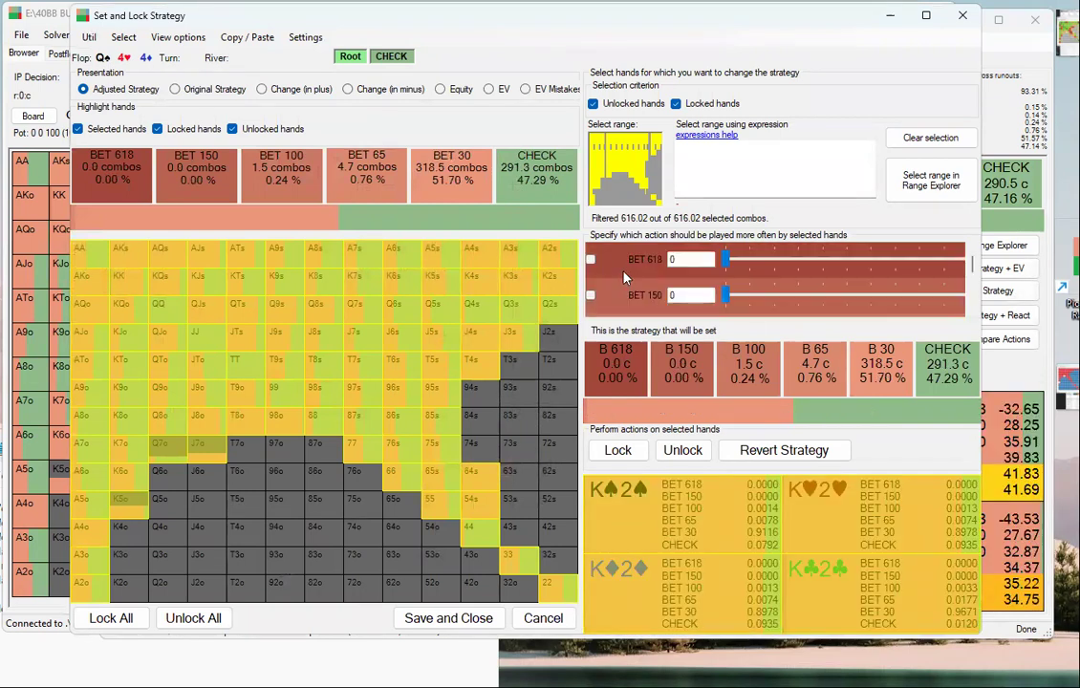
scroll(623, 296, "down", 2)
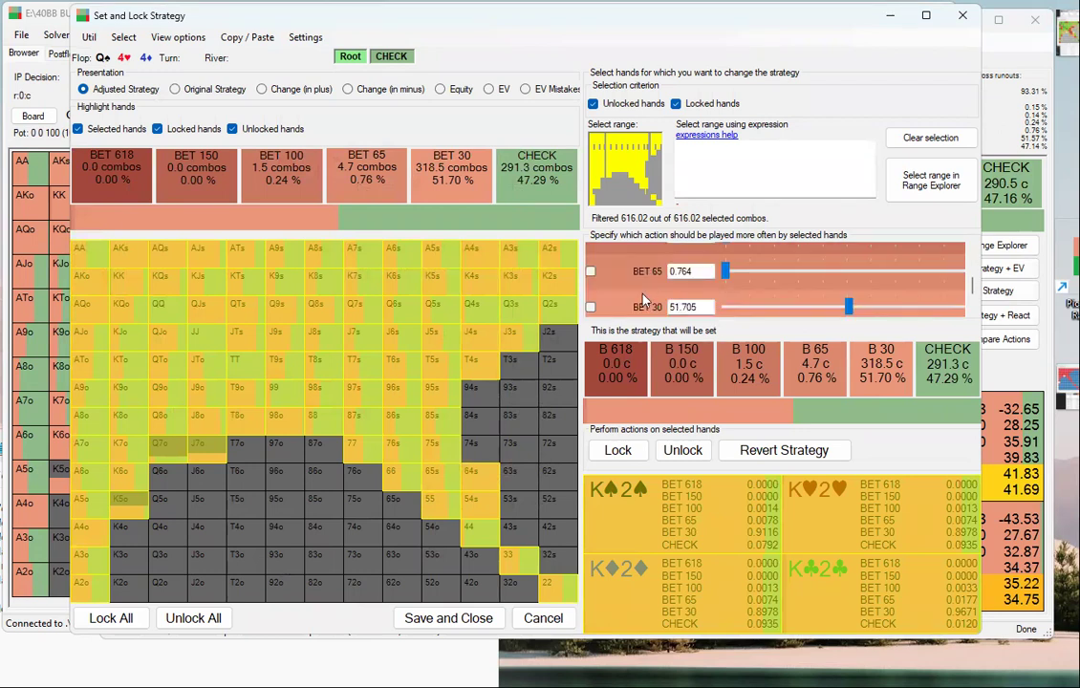
left_click(746, 273)
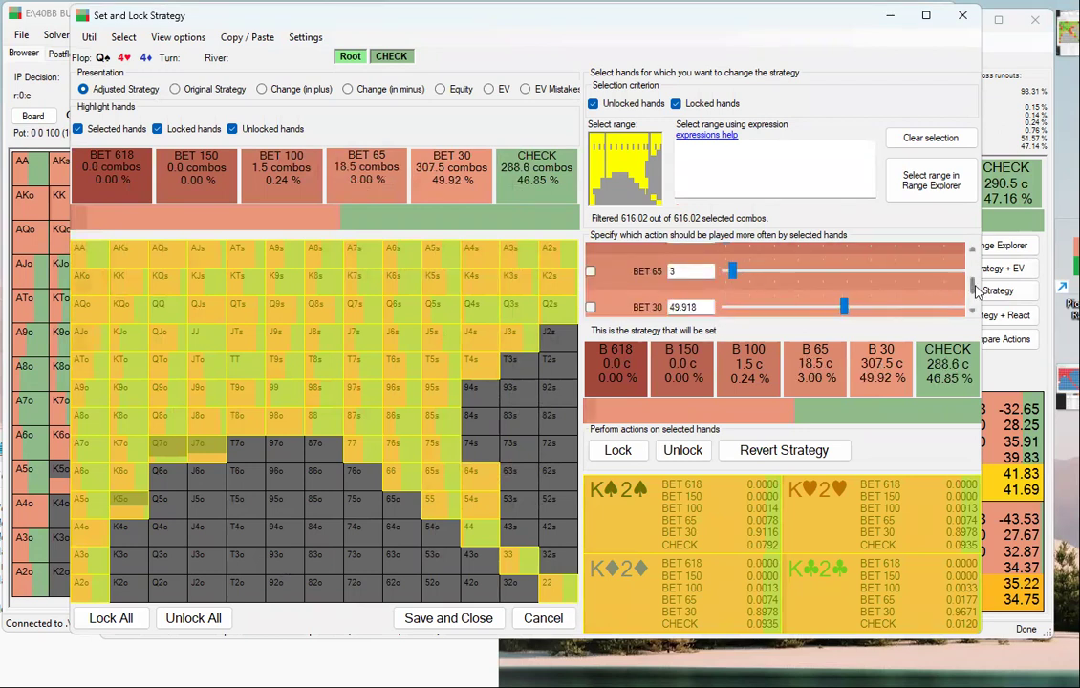
scroll(975, 283, "up", 1)
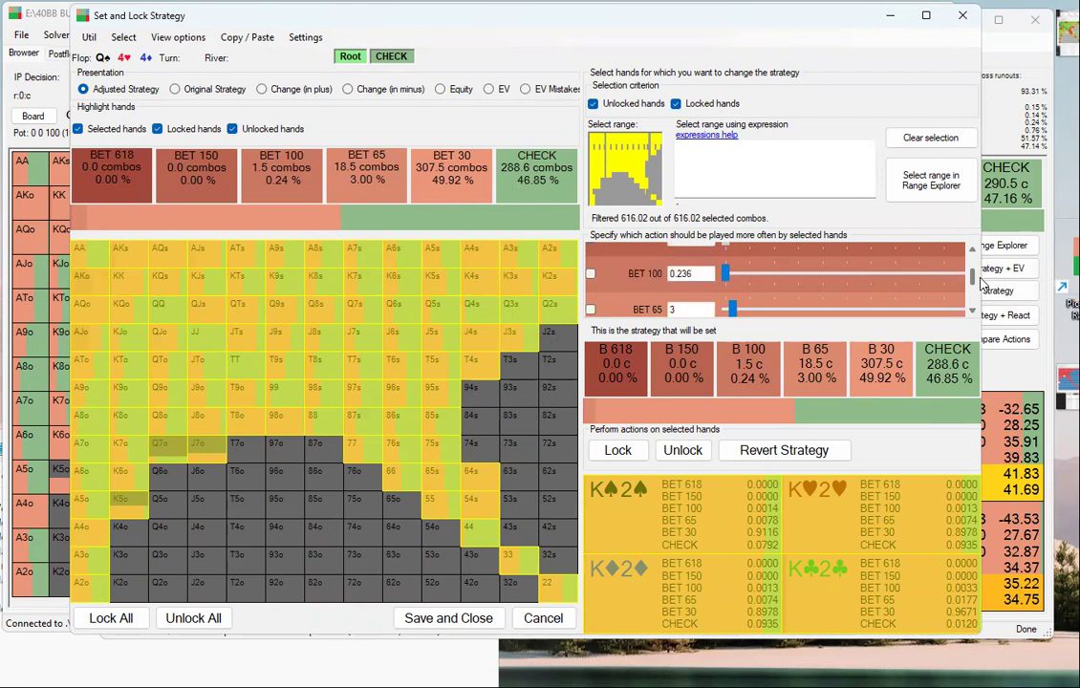
left_click(727, 278)
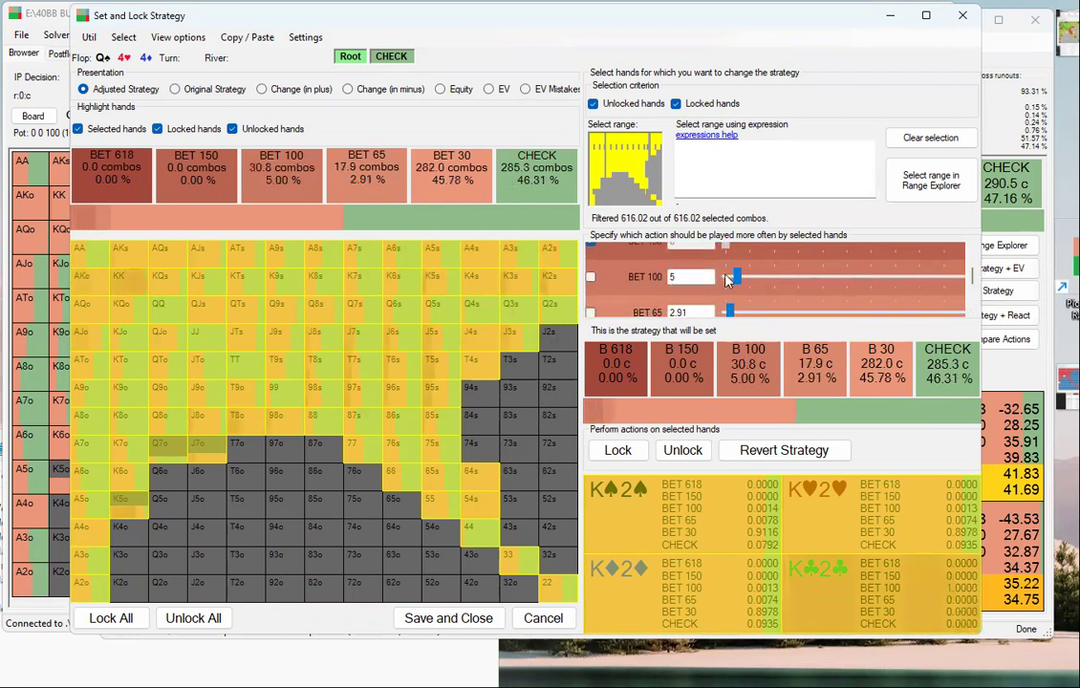
scroll(976, 283, "down", 2)
left_click(851, 298)
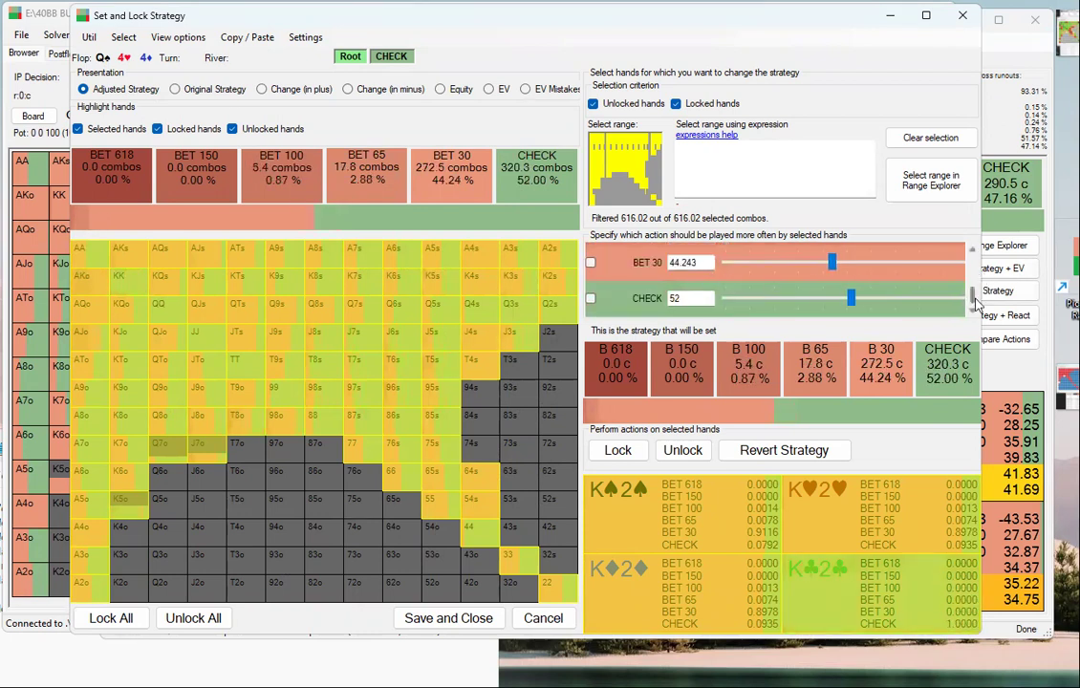
scroll(971, 286, "up", 3)
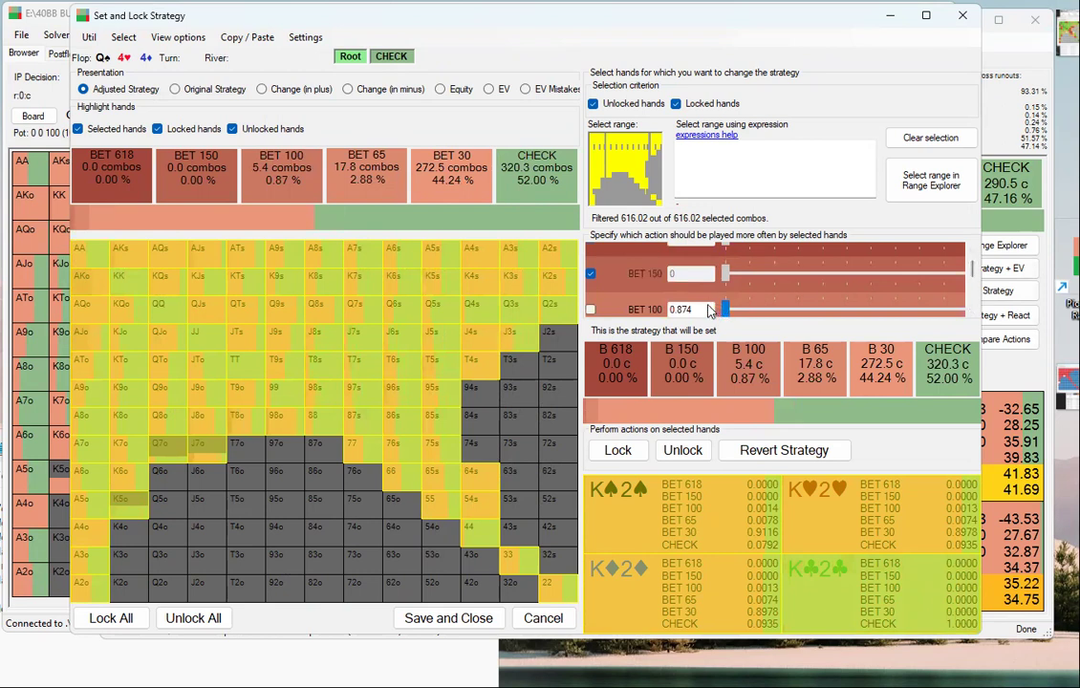
Hold BET 100 fixed, cut BET 65 to 0, raise BET 30 to 99.13%, and lock the strategy.
left_click(590, 309)
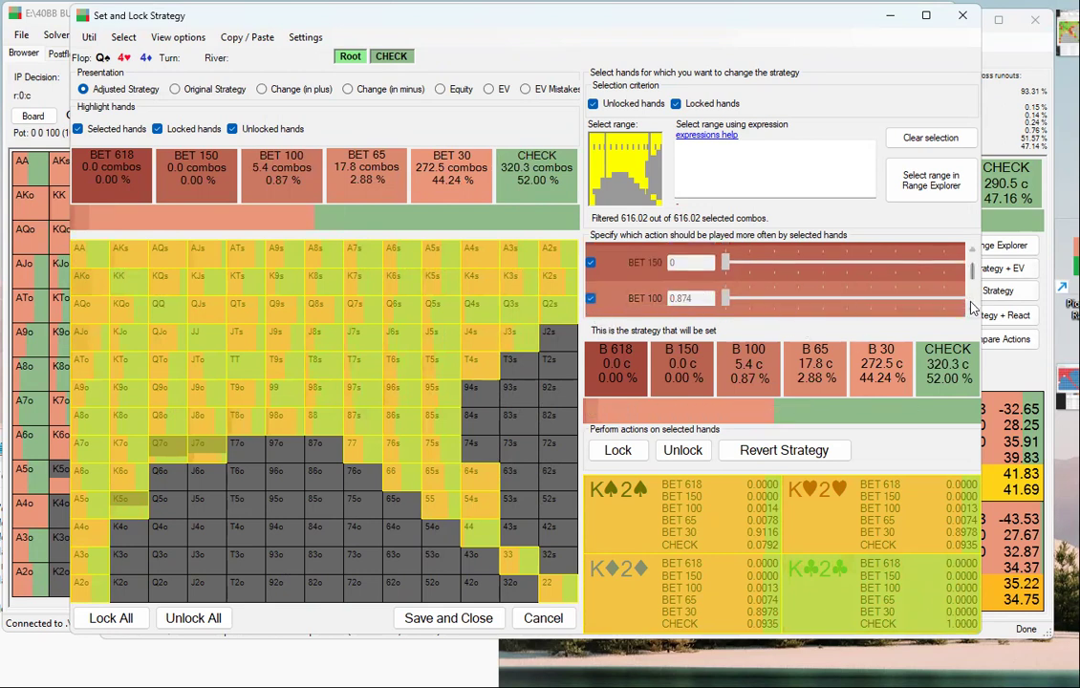
scroll(971, 300, "down", 2)
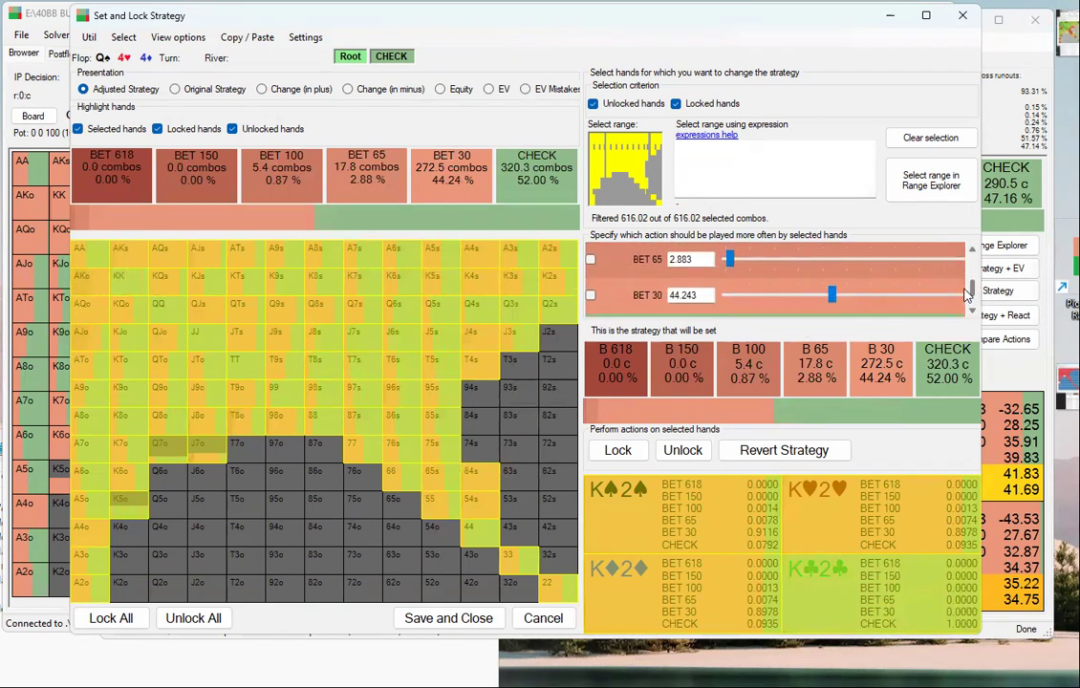
left_click_drag(728, 260, 601, 269)
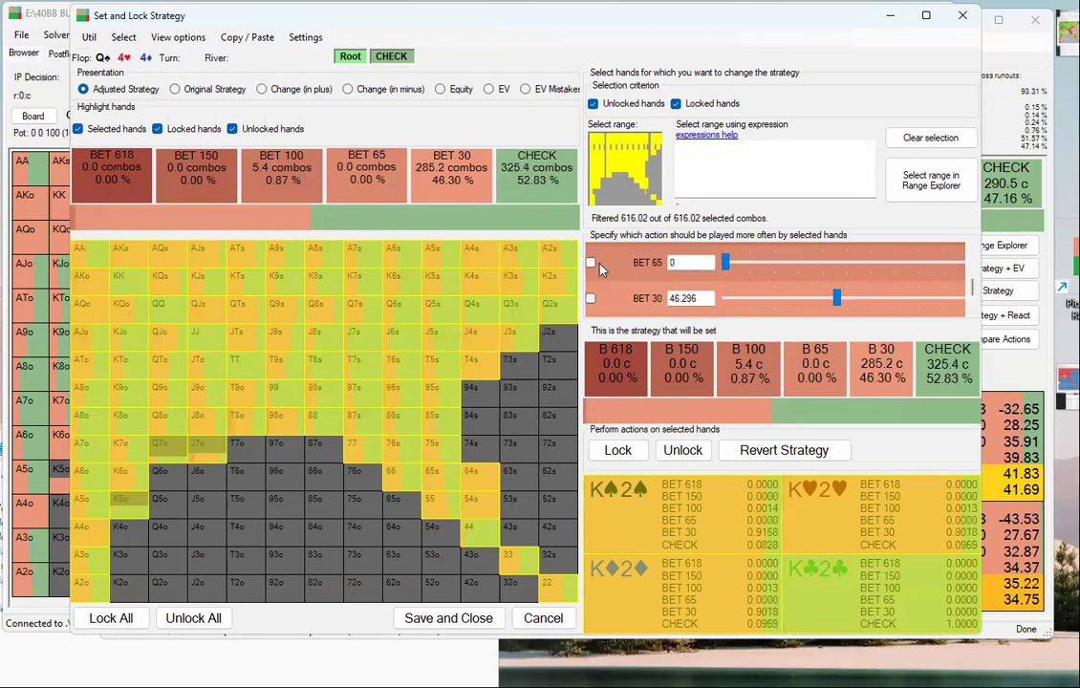
scroll(918, 286, "down", 1)
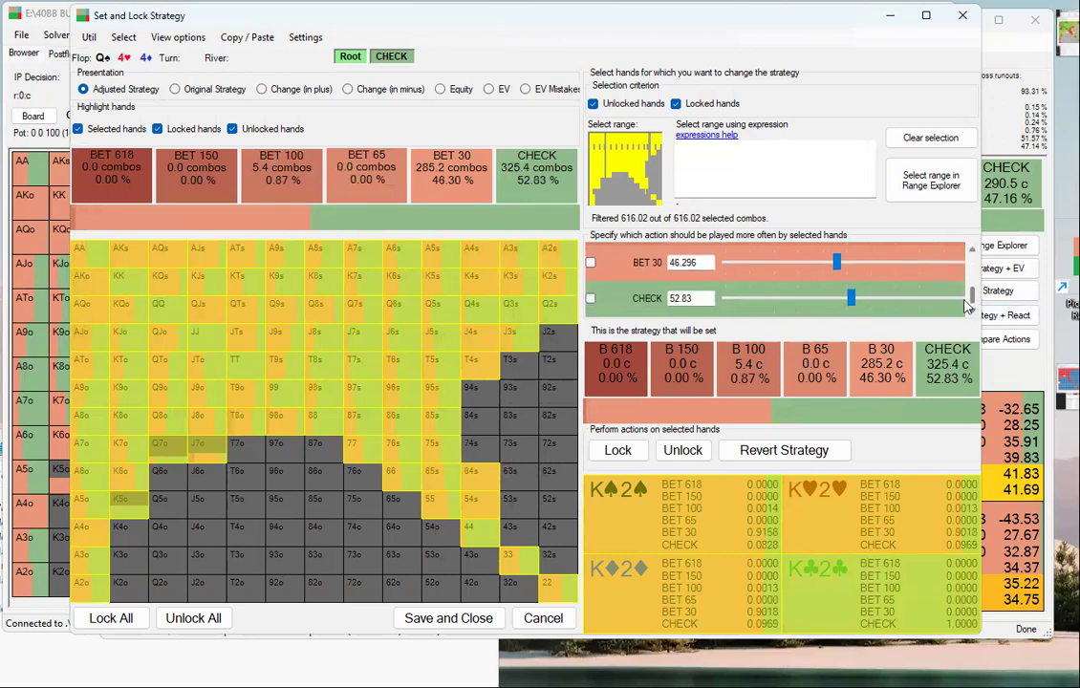
left_click_drag(838, 262, 963, 263)
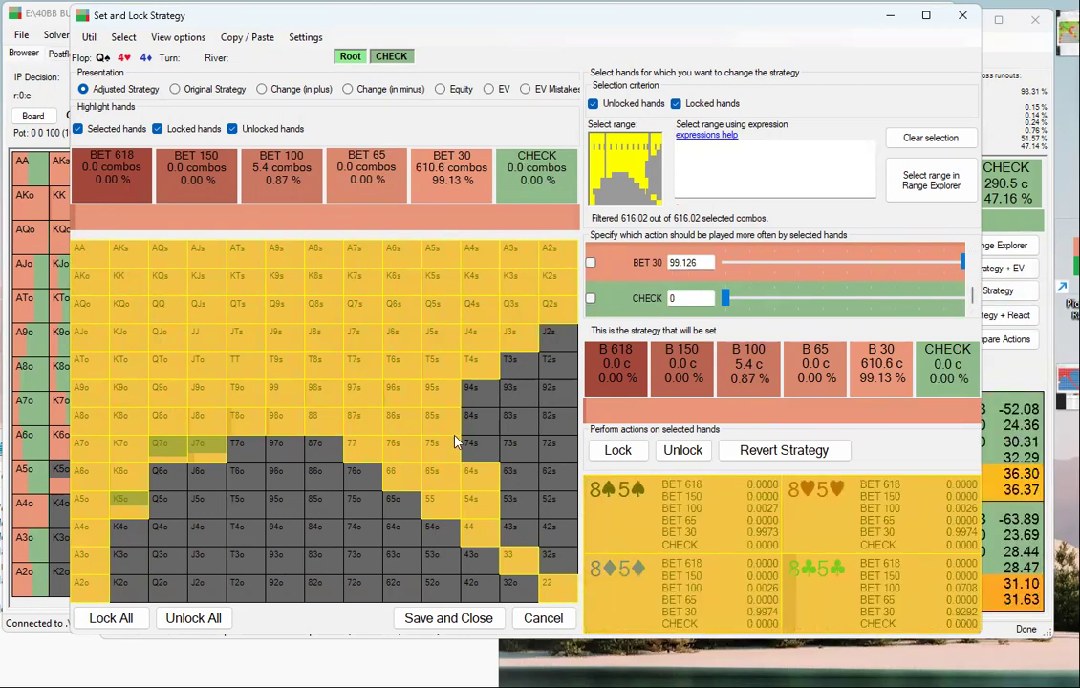
left_click(635, 453)
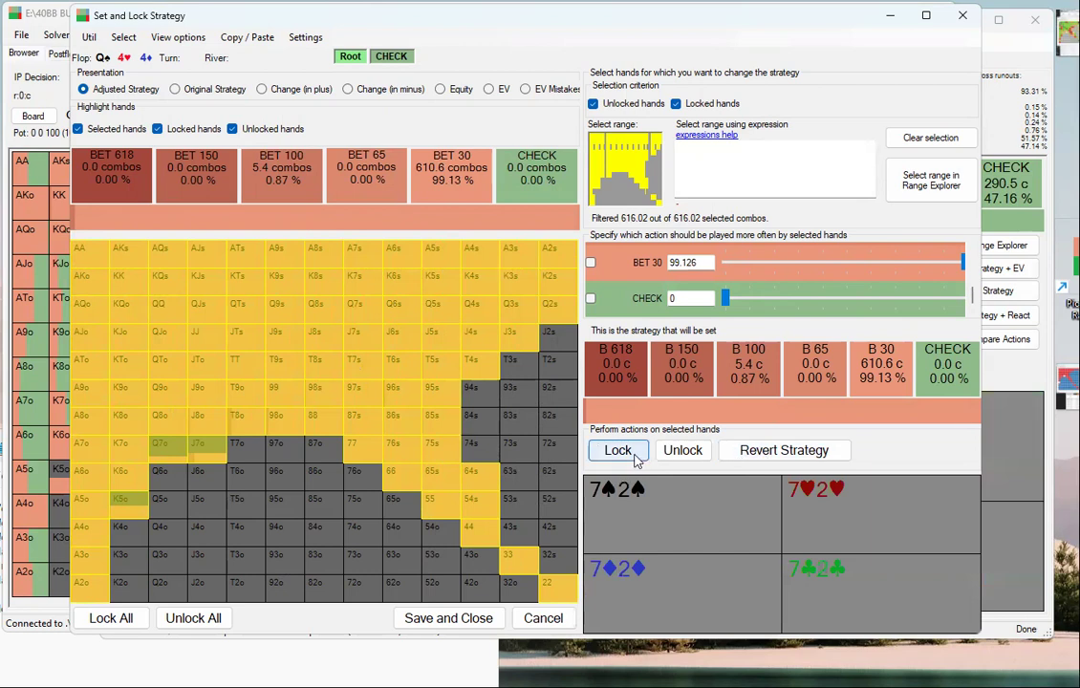
Save the locked IP flop strategy and start re-solving from the Postflop Tree Building and Calculations tab.
left_click(461, 623)
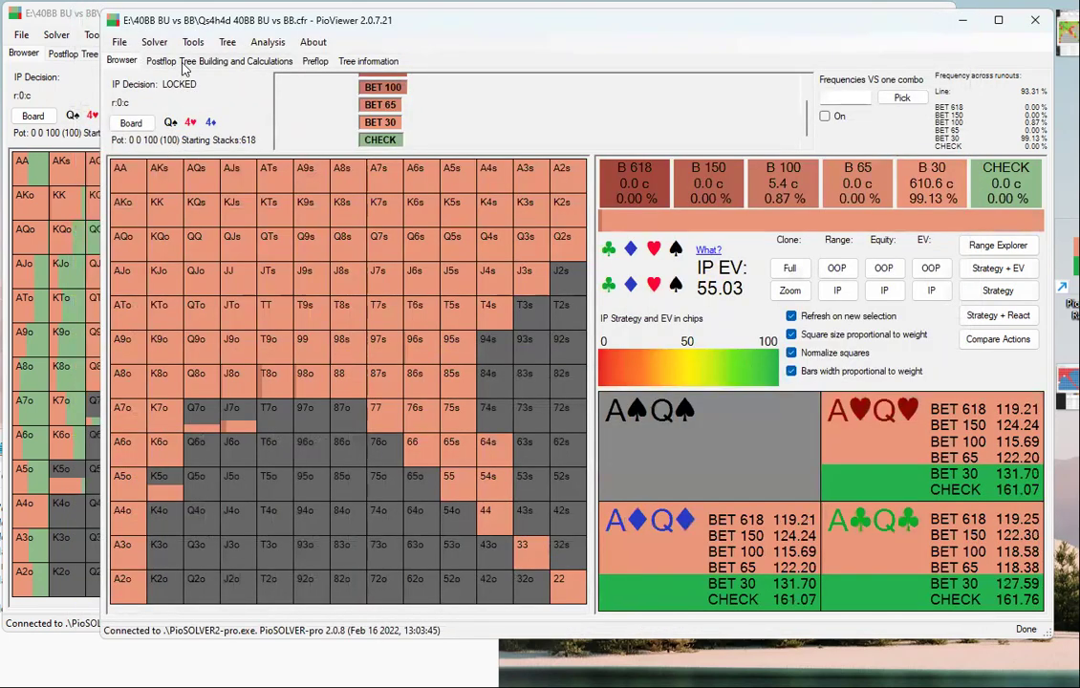
left_click(184, 63)
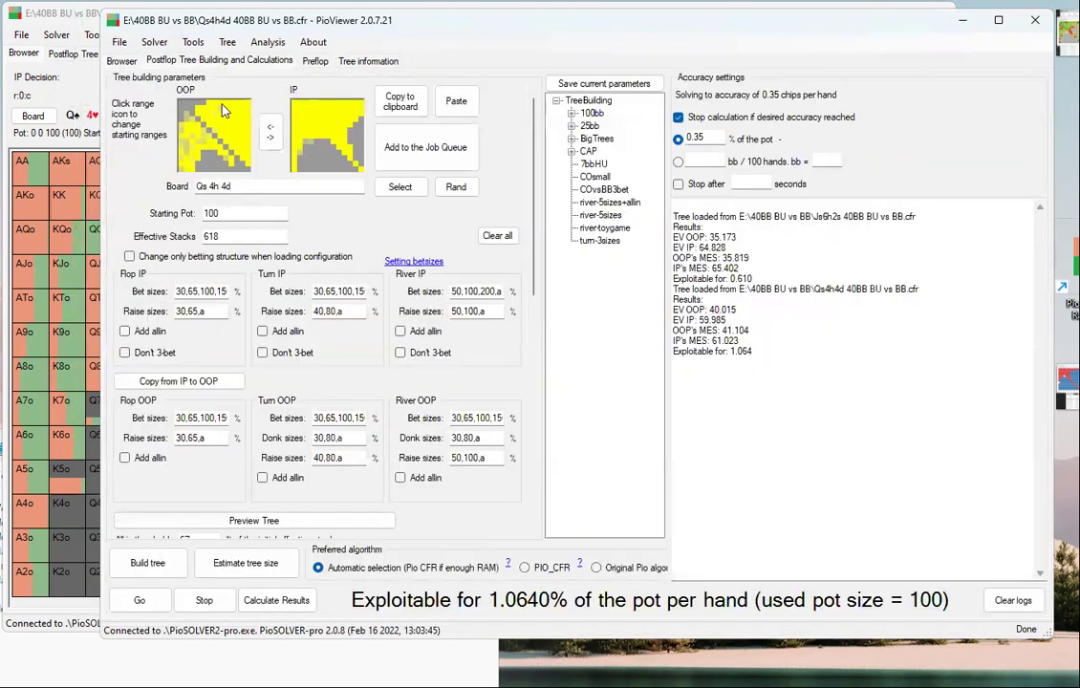
left_click(140, 605)
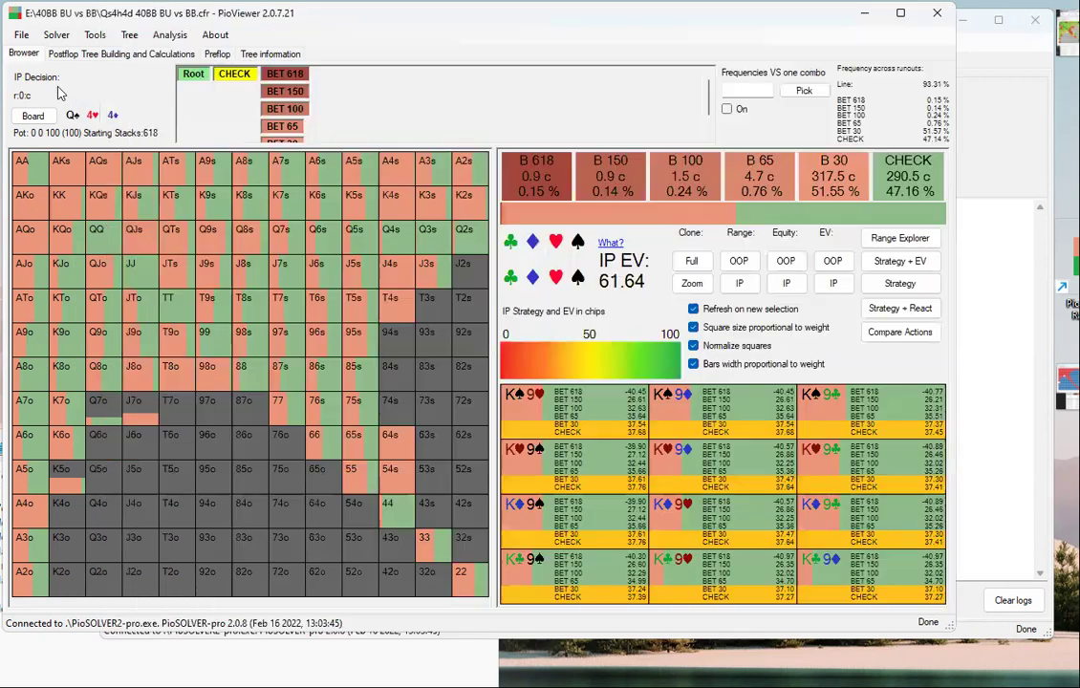
In the original solution's browser, go to BB's decision facing the BET 30 node (r:0:c:b30).
left_click(63, 87)
scroll(304, 114, "down", 1)
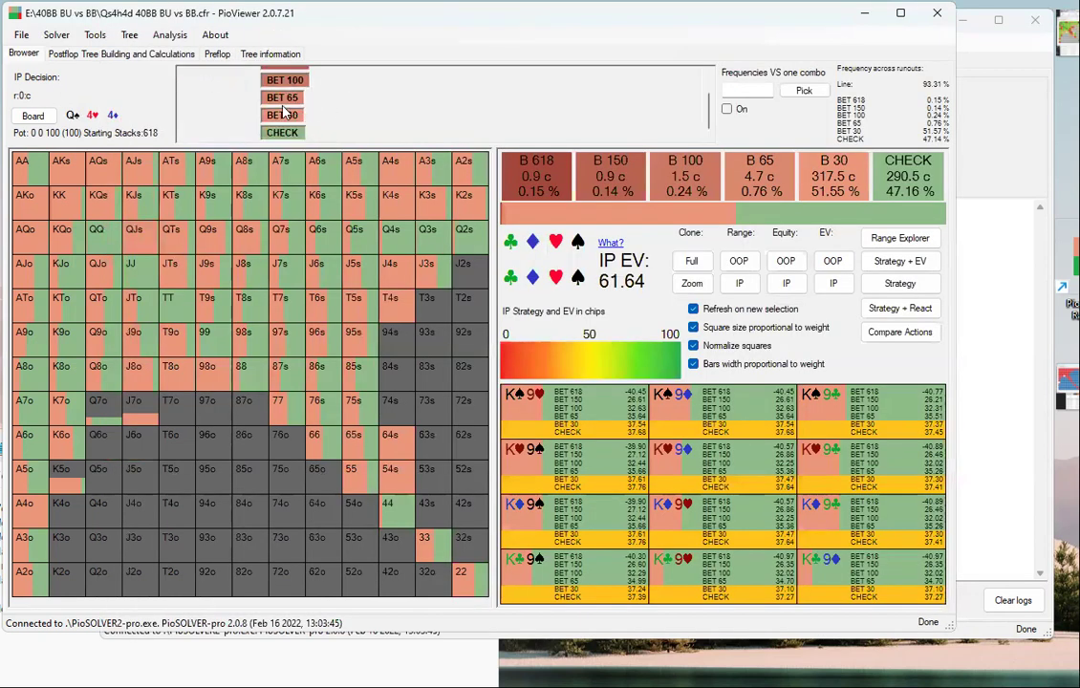
left_click(289, 122)
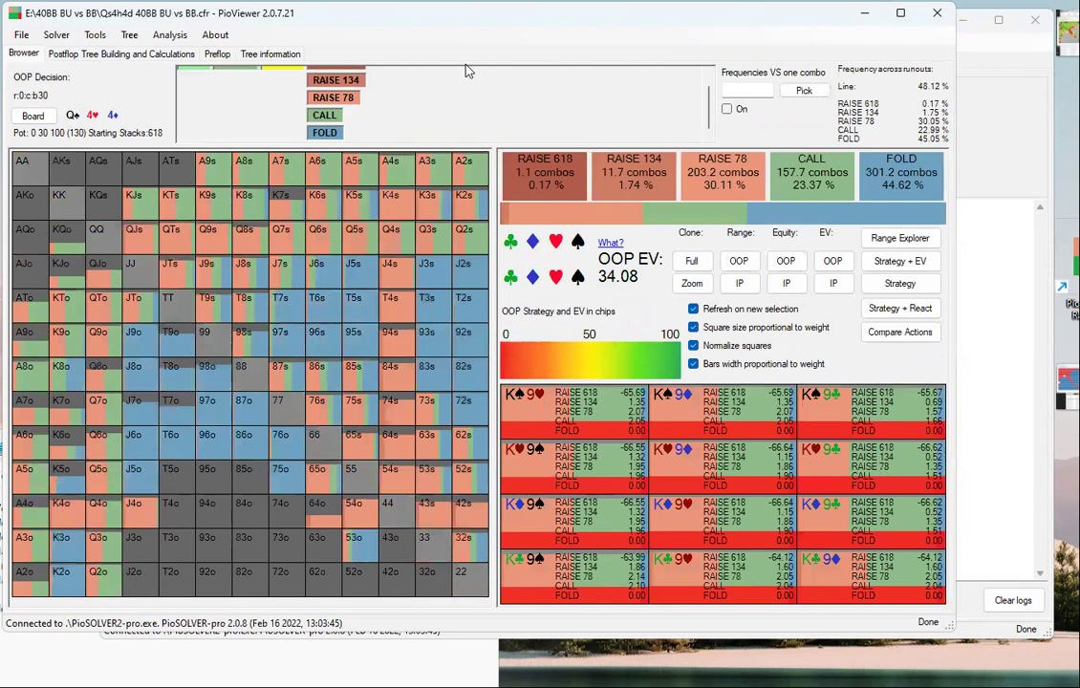
mouse_move(711, 194)
Move the solving window right and monitor the log until exploitability drops to 3.040% after 92.7 seconds.
left_click(992, 119)
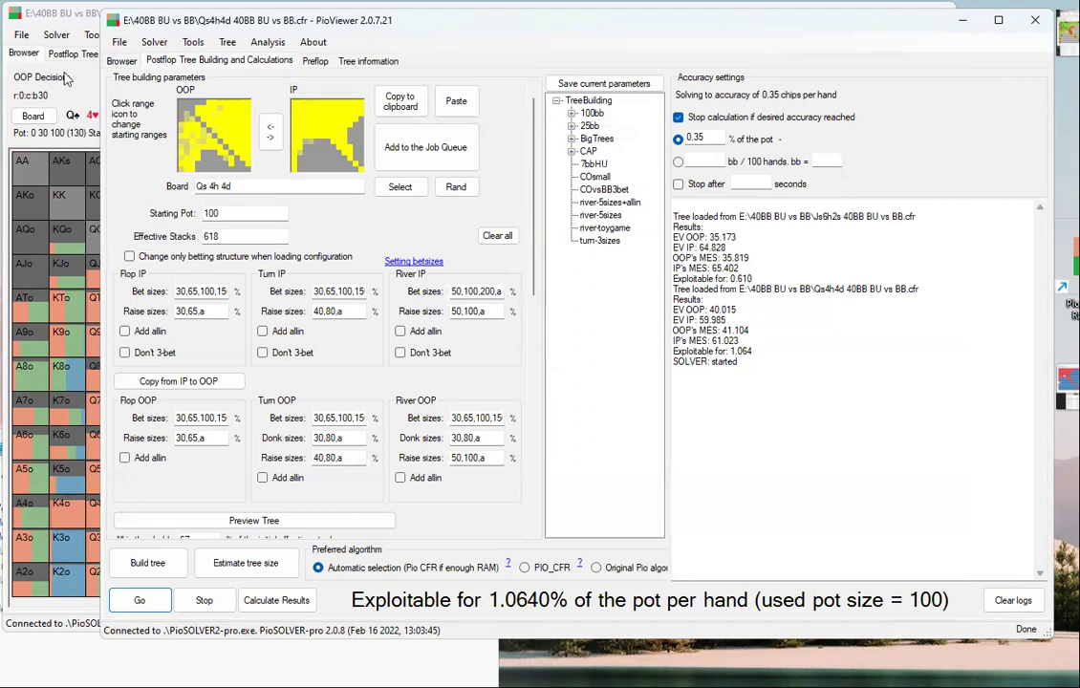
left_click_drag(286, 31, 386, 32)
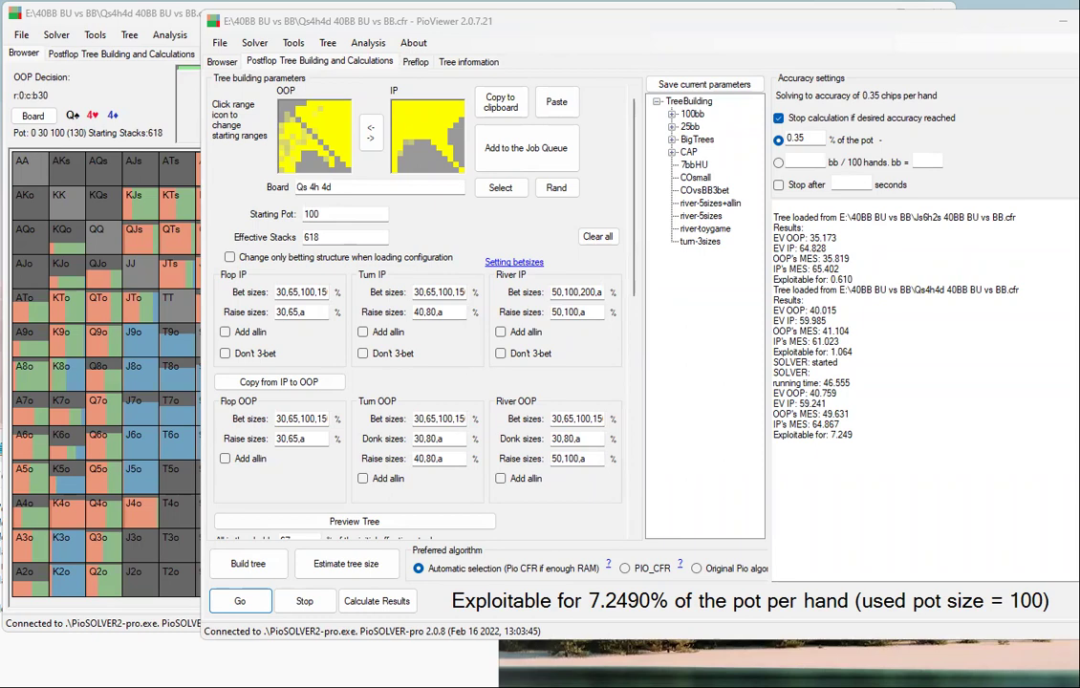
left_click(119, 74)
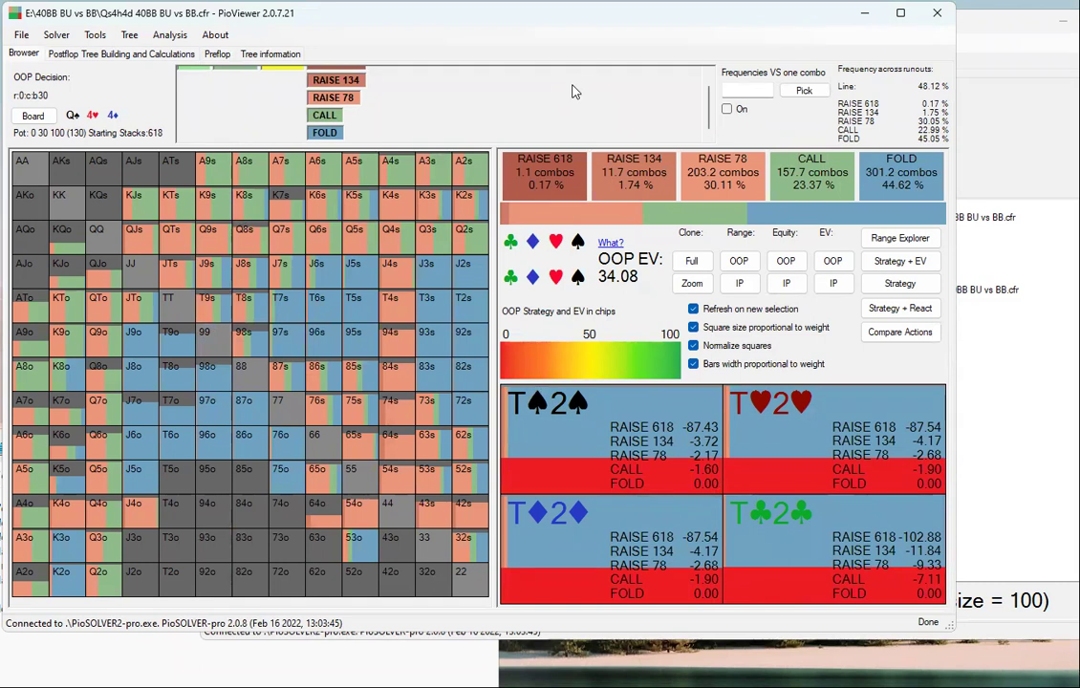
mouse_move(711, 171)
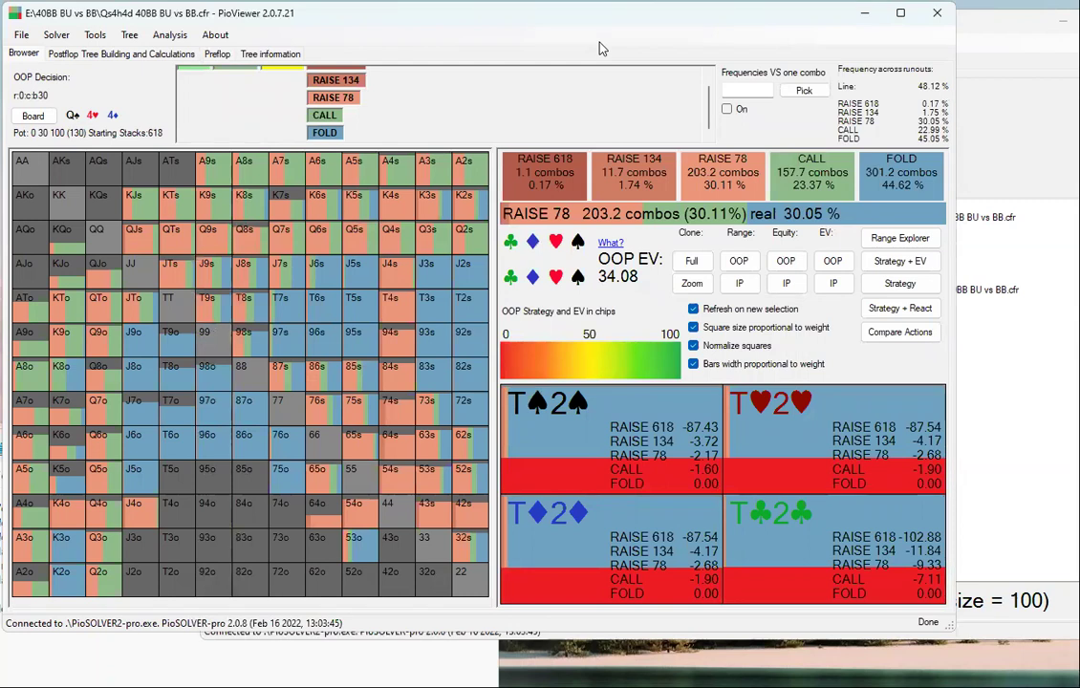
left_click(1044, 108)
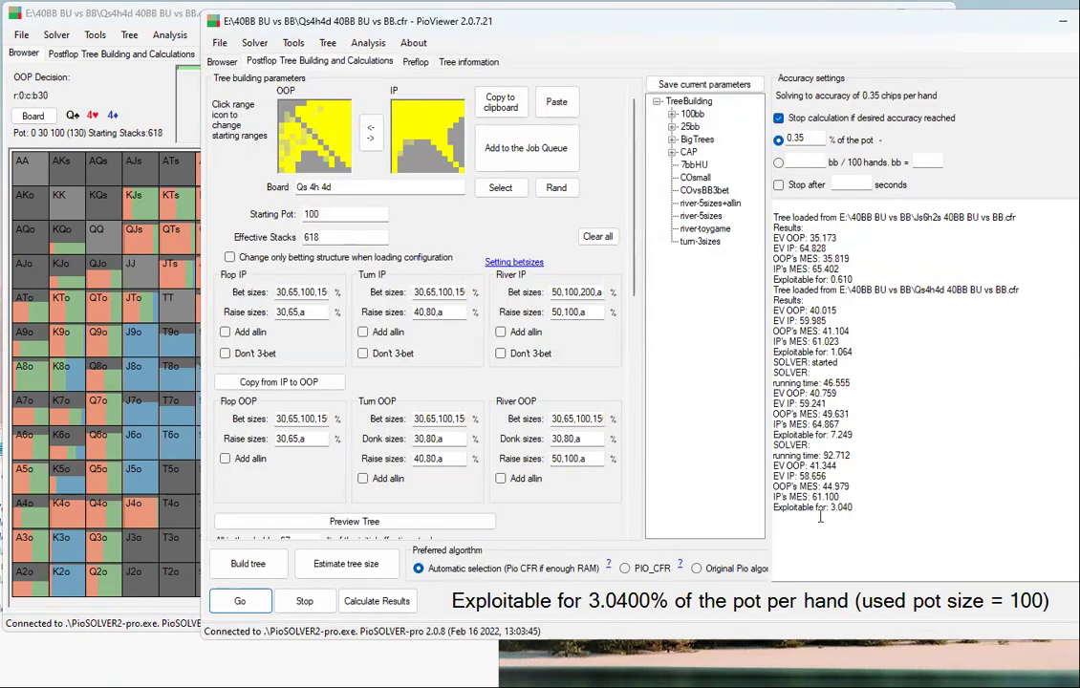
Check the log at 1.856% exploitable, then view BB's grid: fold 44.62%, call 23.37%, raise 78 30.11%.
left_click(105, 78)
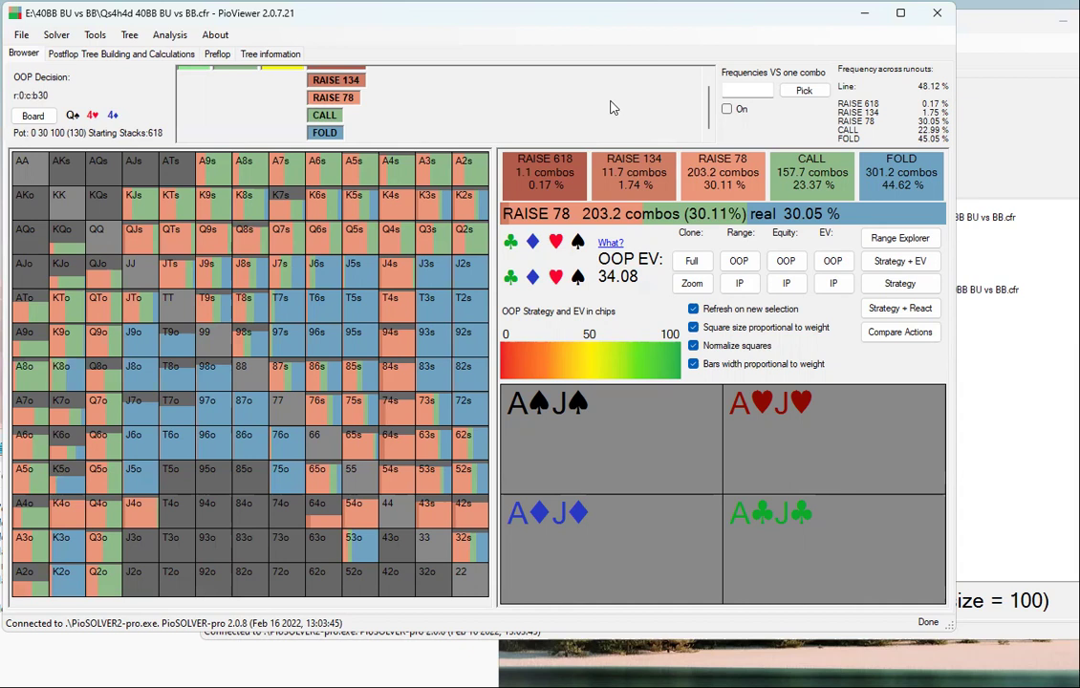
left_click(1013, 118)
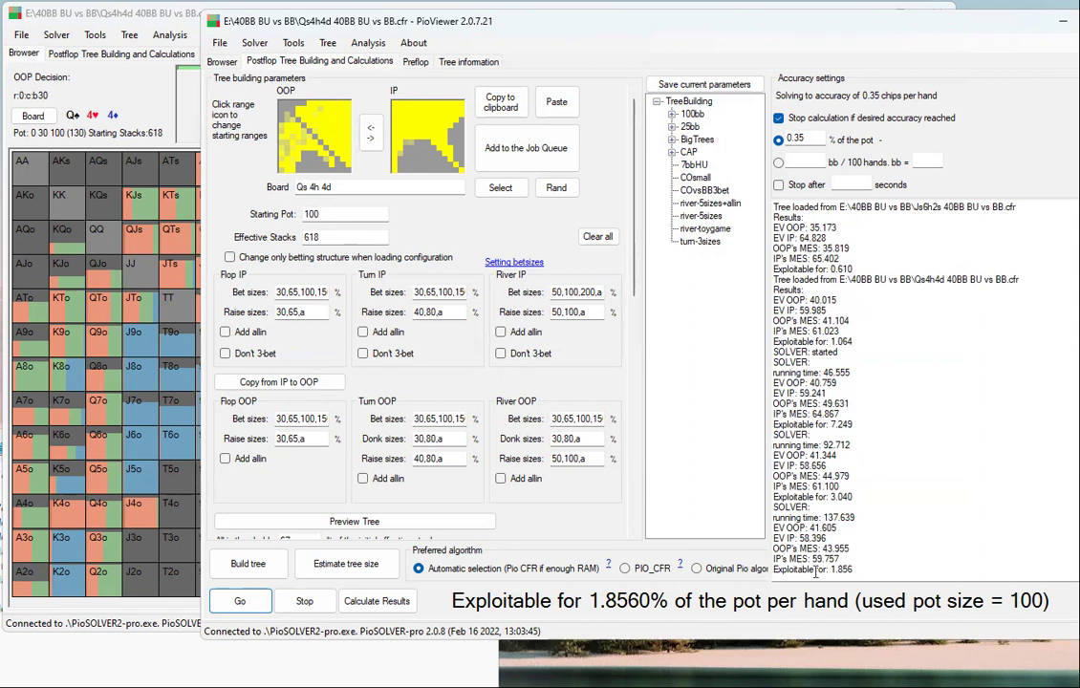
left_click(120, 95)
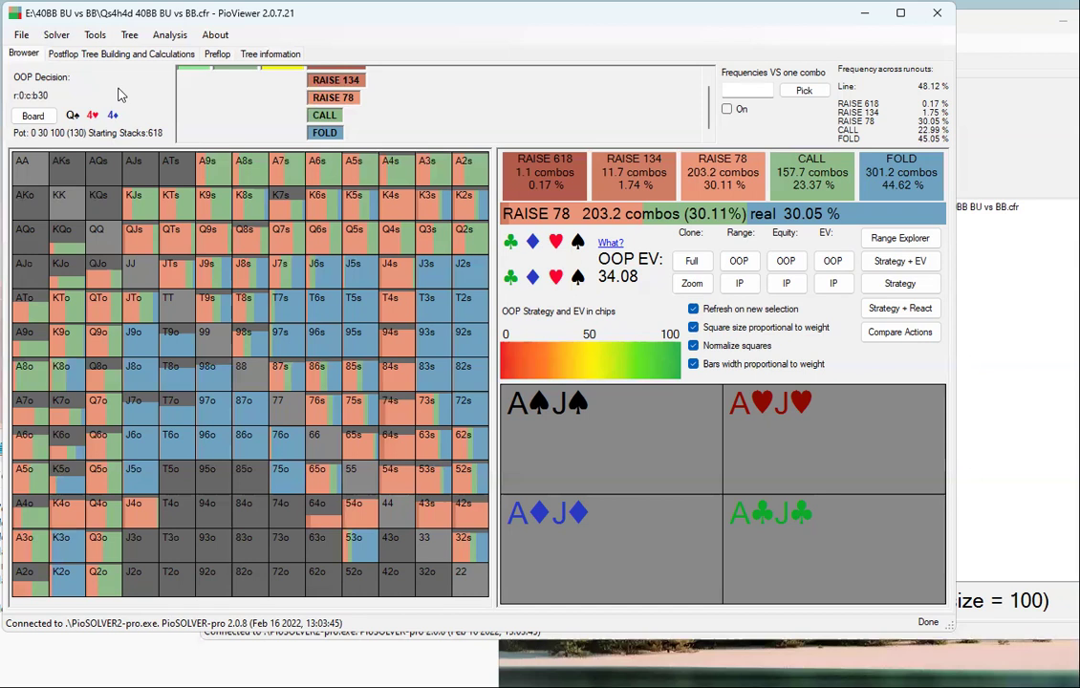
Switch to the solver log showing 1.028% exploitable after 228.6 seconds.
key("alt+Tab")
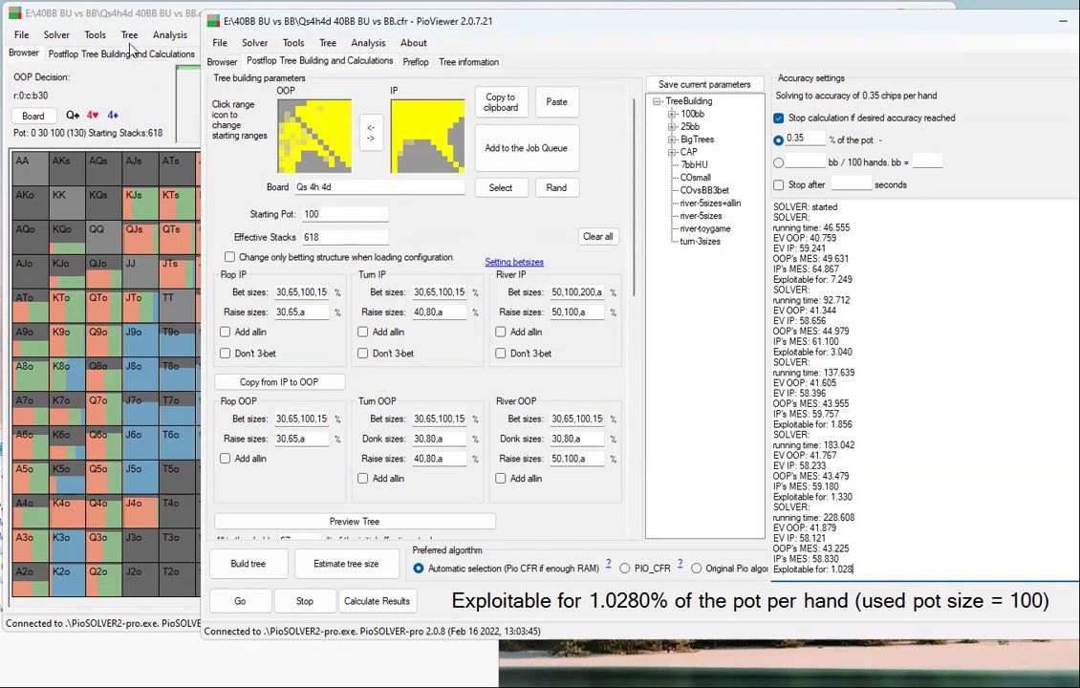
From BB's grid, choose Tree > Set strategy and lock node, approve rebuilding forgotten streets, and check the log.
left_click(198, 42)
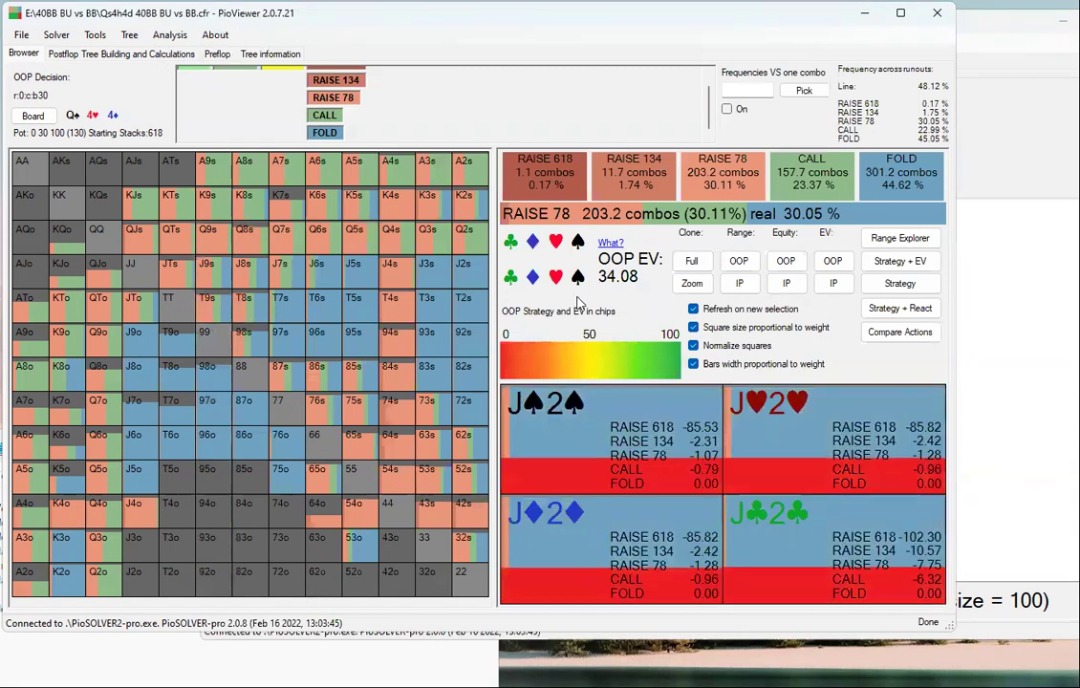
left_click(129, 35)
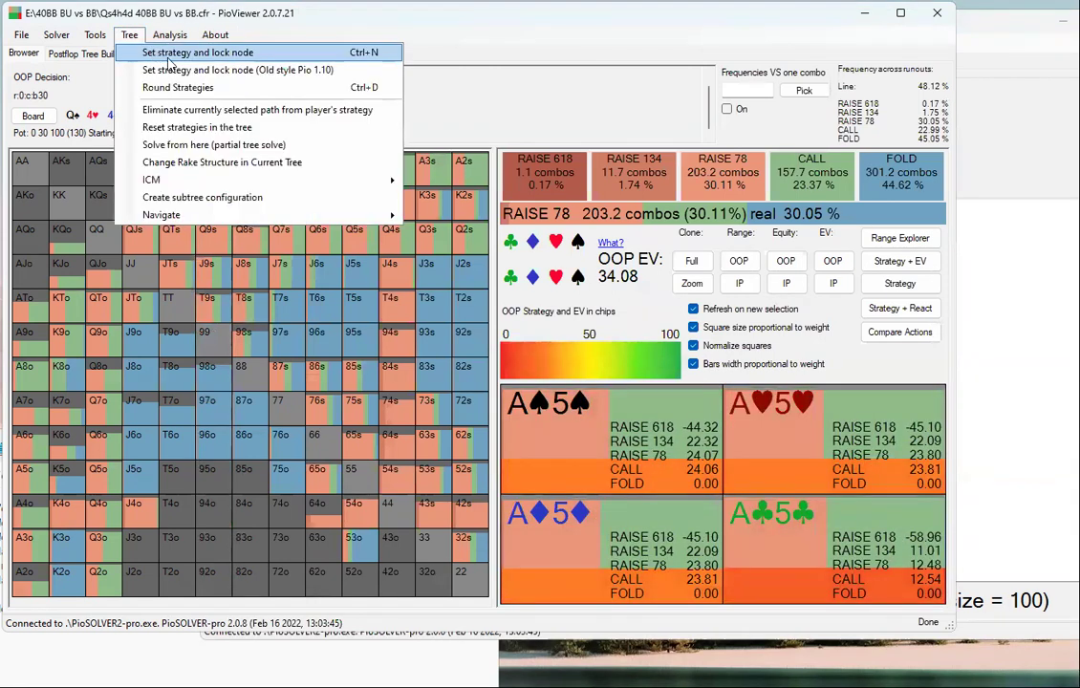
left_click(149, 54)
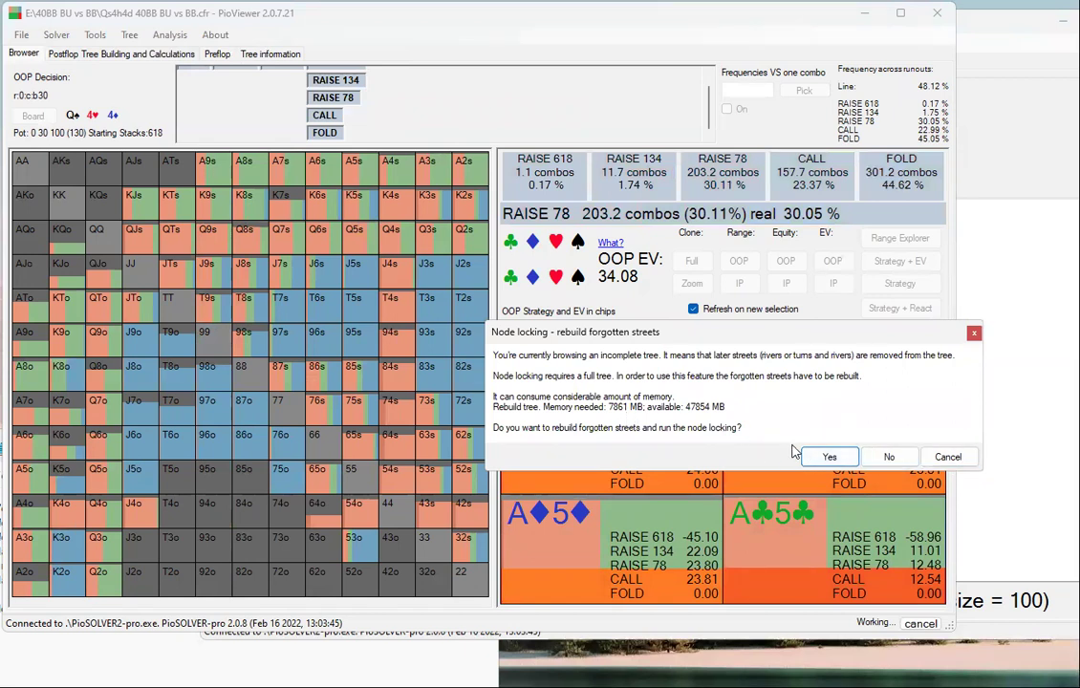
left_click(830, 458)
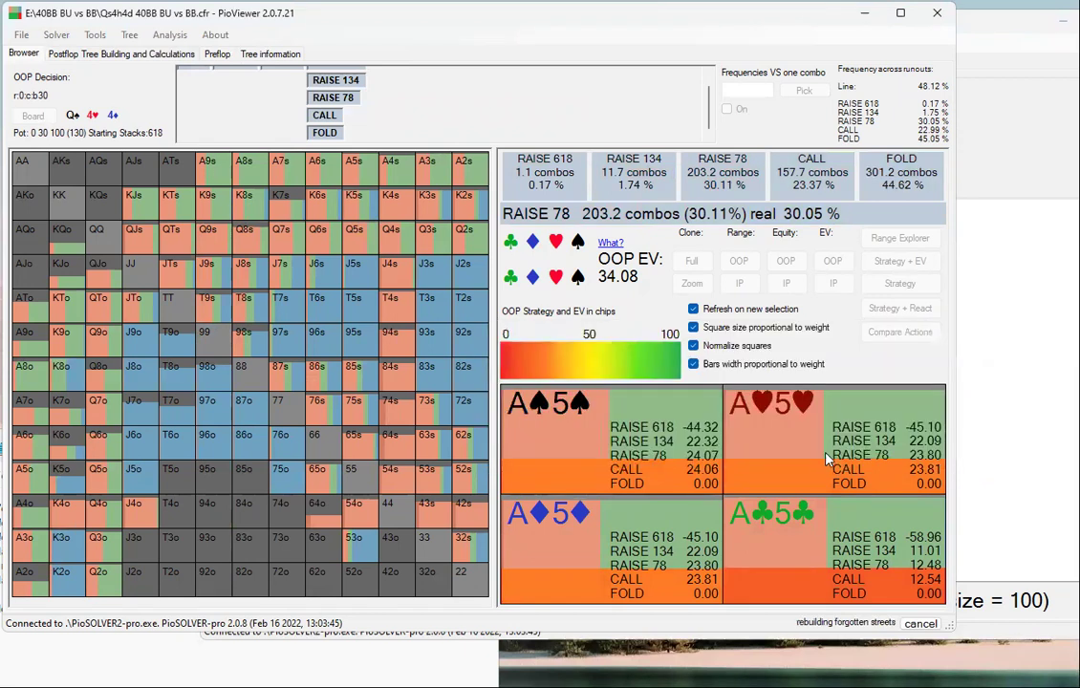
left_click(1006, 82)
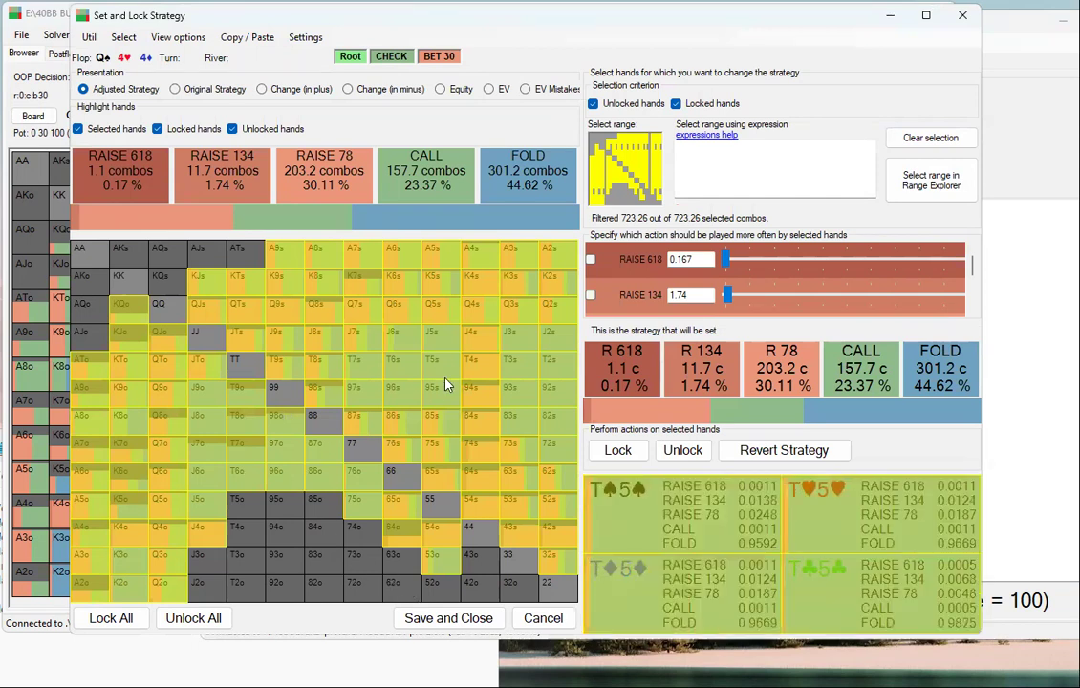
Set QJs to fold 100% so BB folds 45.01% overall, then clear the QJs selection.
left_click(202, 316)
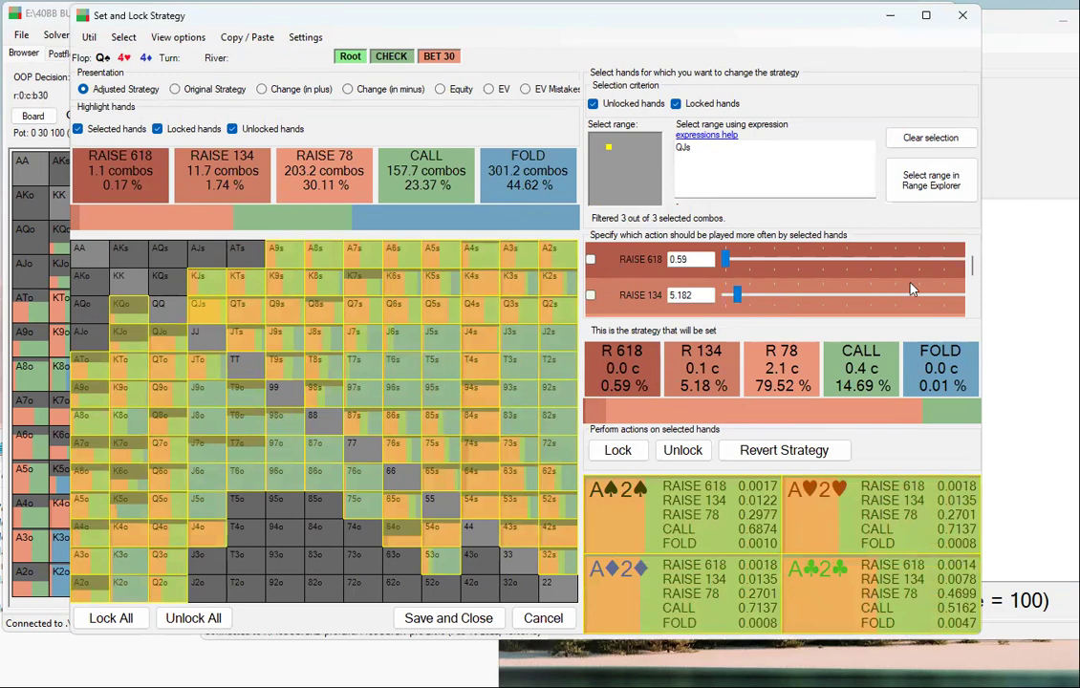
left_click_drag(976, 272, 977, 303)
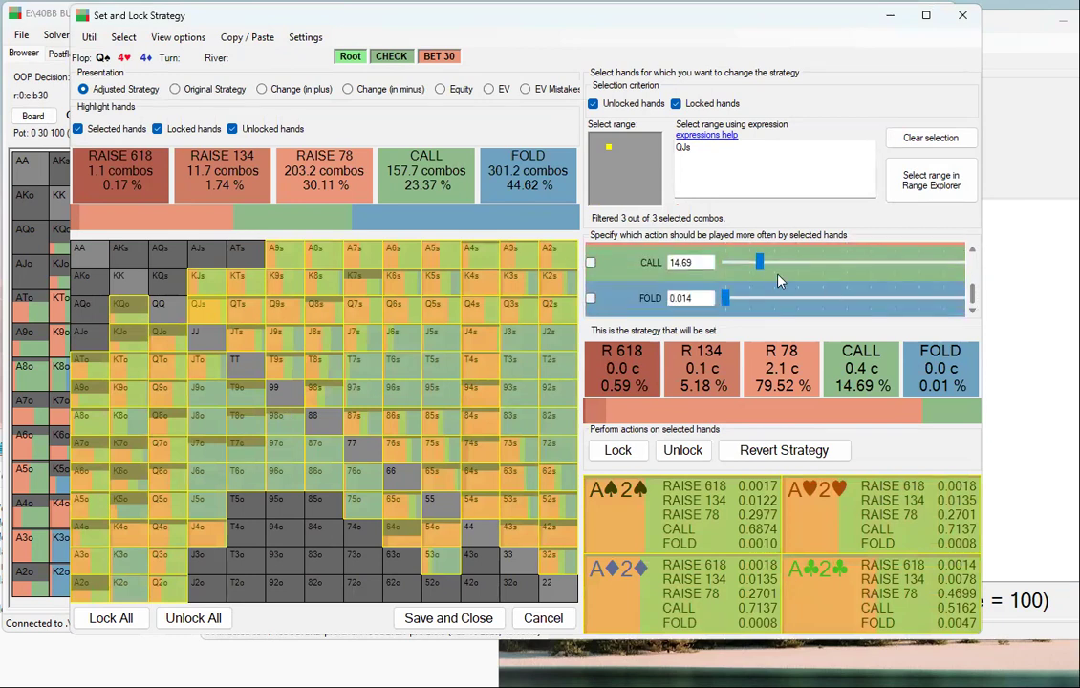
left_click_drag(725, 298, 1027, 309)
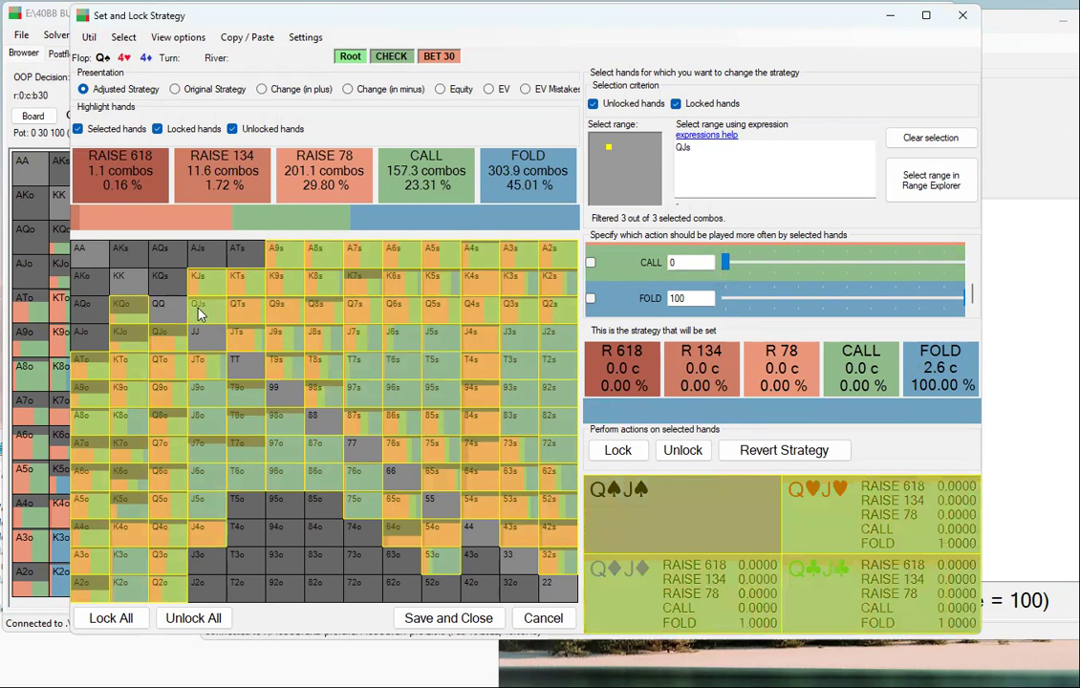
mouse_move(964, 298)
left_mouse_down()
mouse_move(786, 299)
mouse_move(973, 302)
left_mouse_up()
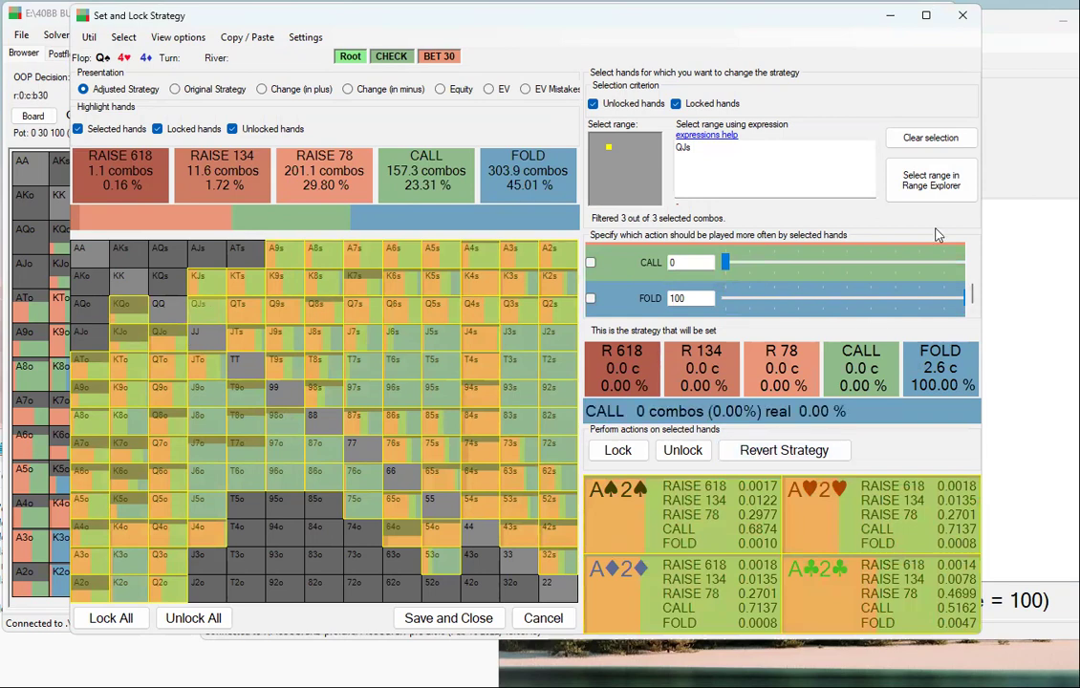
left_click(930, 137)
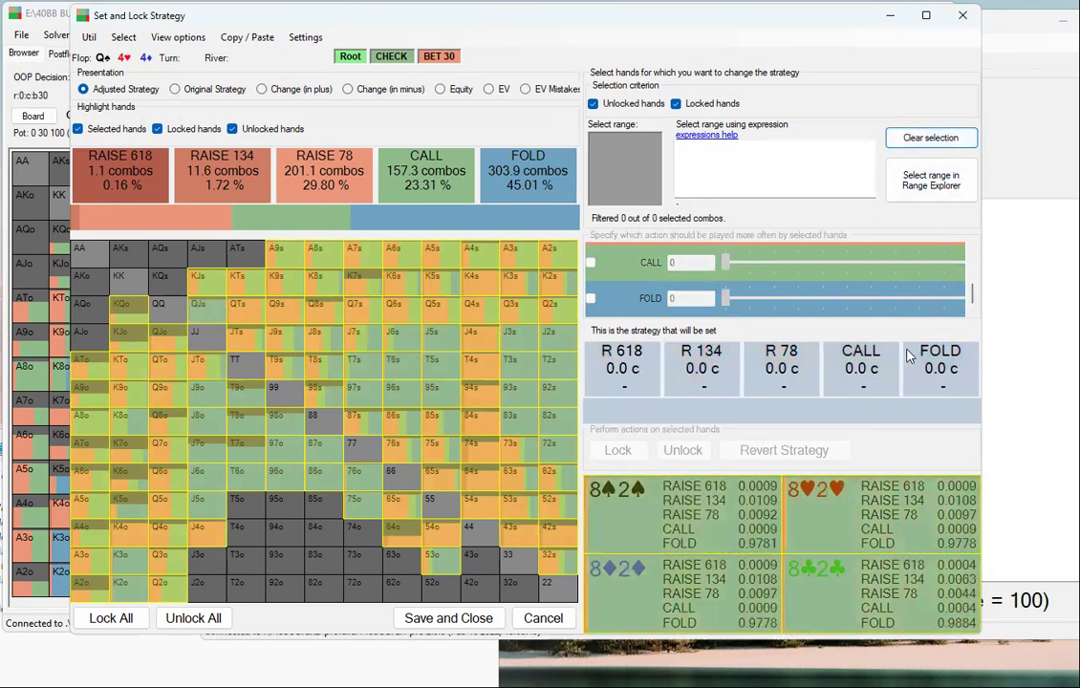
Close the lock editor and glance at the solve log and tree building settings.
key("Escape")
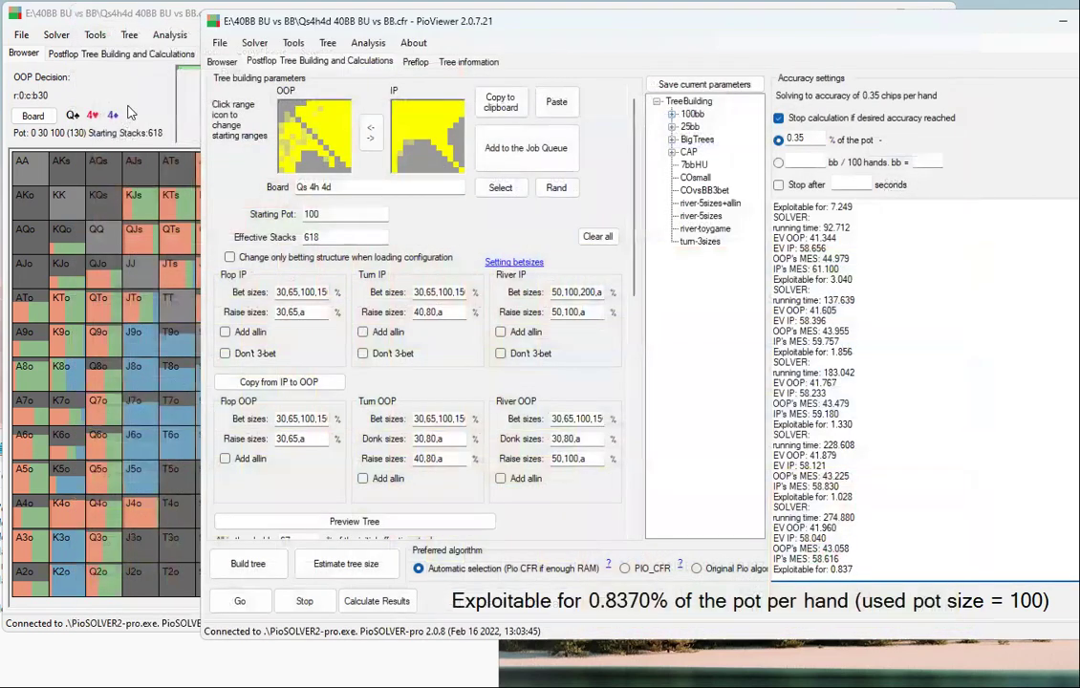
left_click(145, 84)
left_click(140, 84)
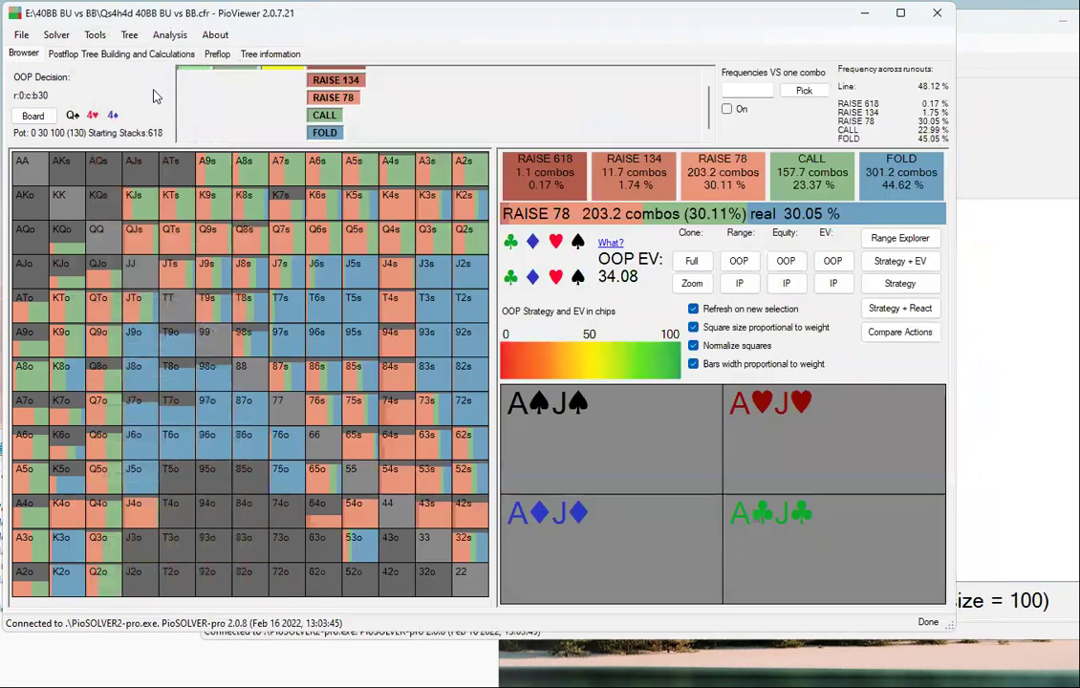
left_click(108, 55)
left_click(21, 53)
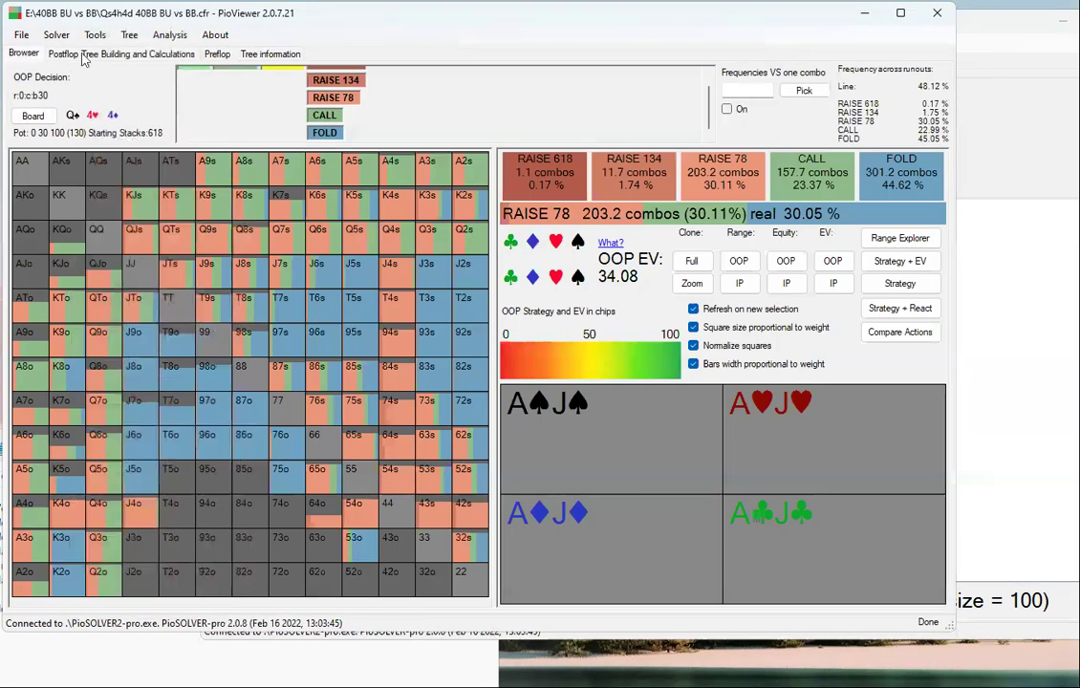
Reopen the lock editor for BB's node, save and close it, and view the log at 0.699% exploitable.
left_click(129, 34)
left_click(153, 54)
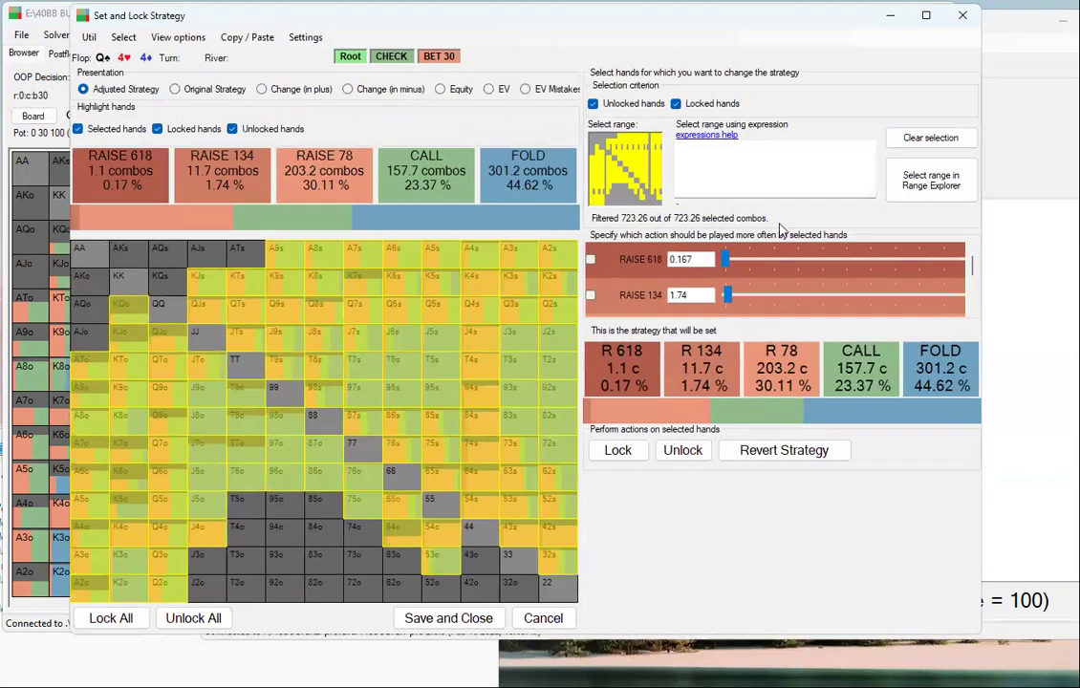
left_click(929, 180)
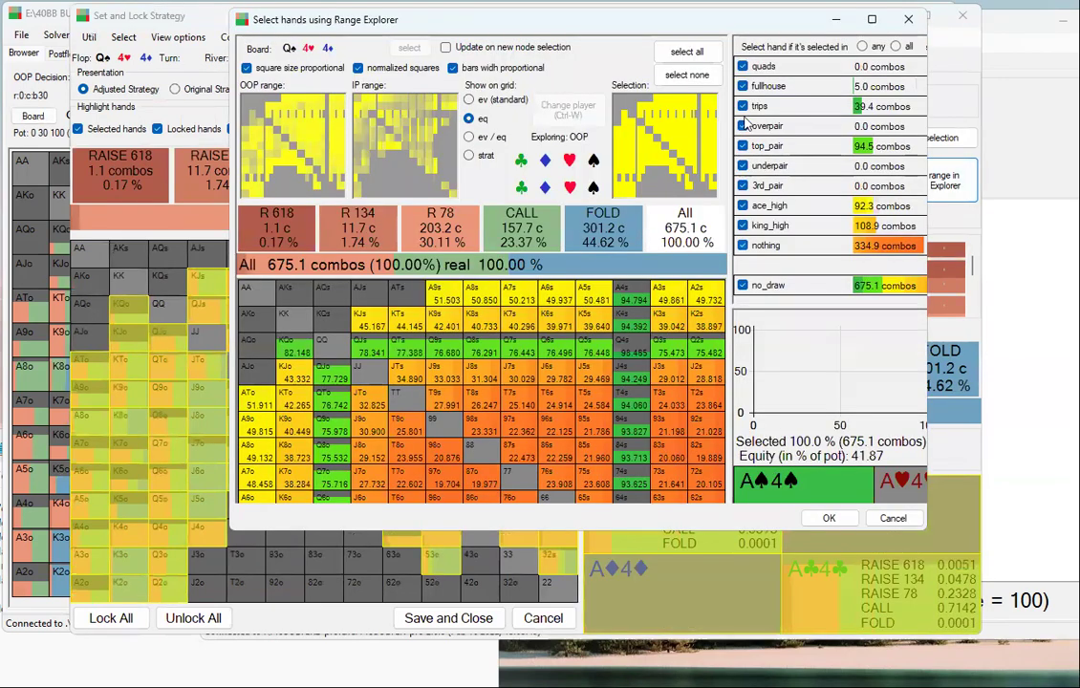
left_click(908, 19)
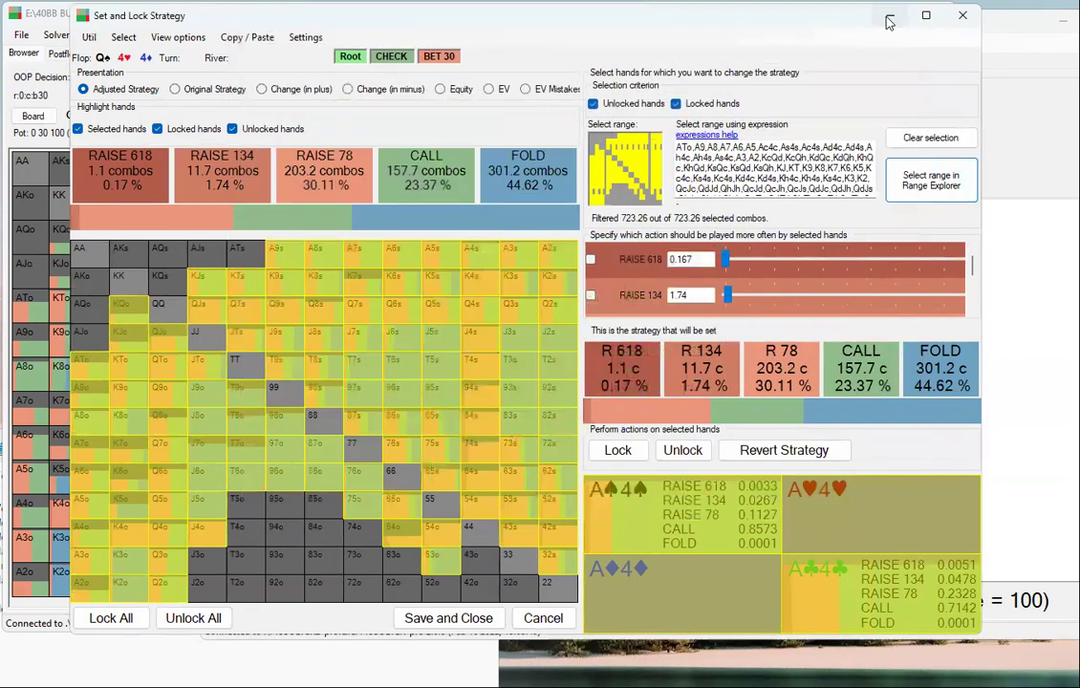
left_click(963, 15)
left_click(995, 101)
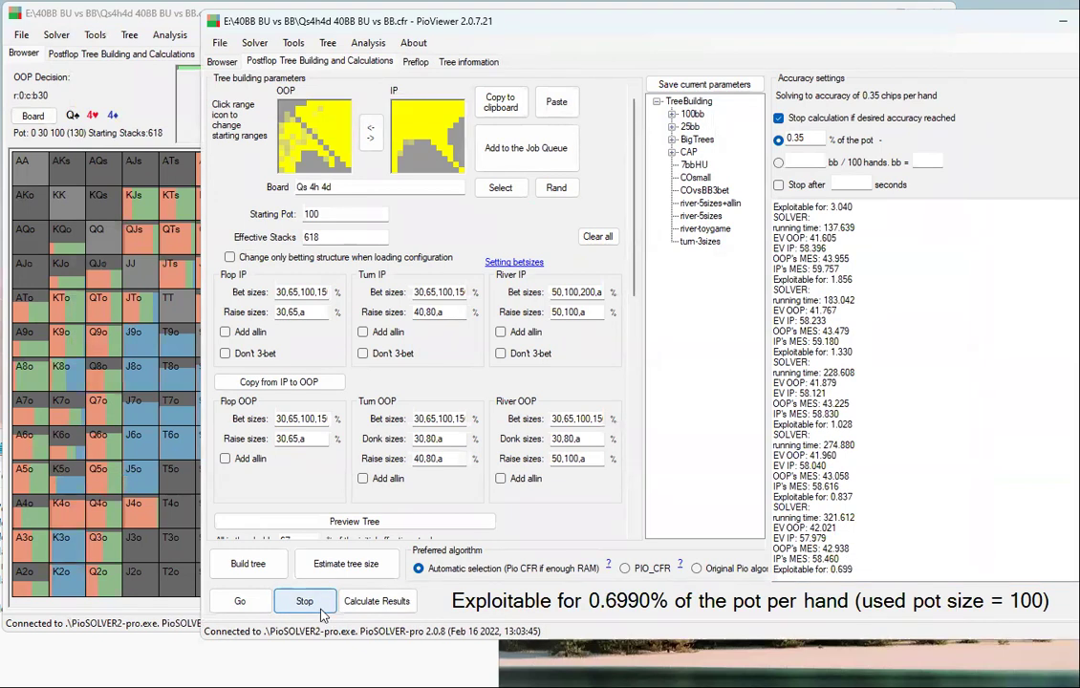
Stop the re-solve at 0.699% exploitability and browse to IP's locked decision after OOP checks.
left_click(304, 602)
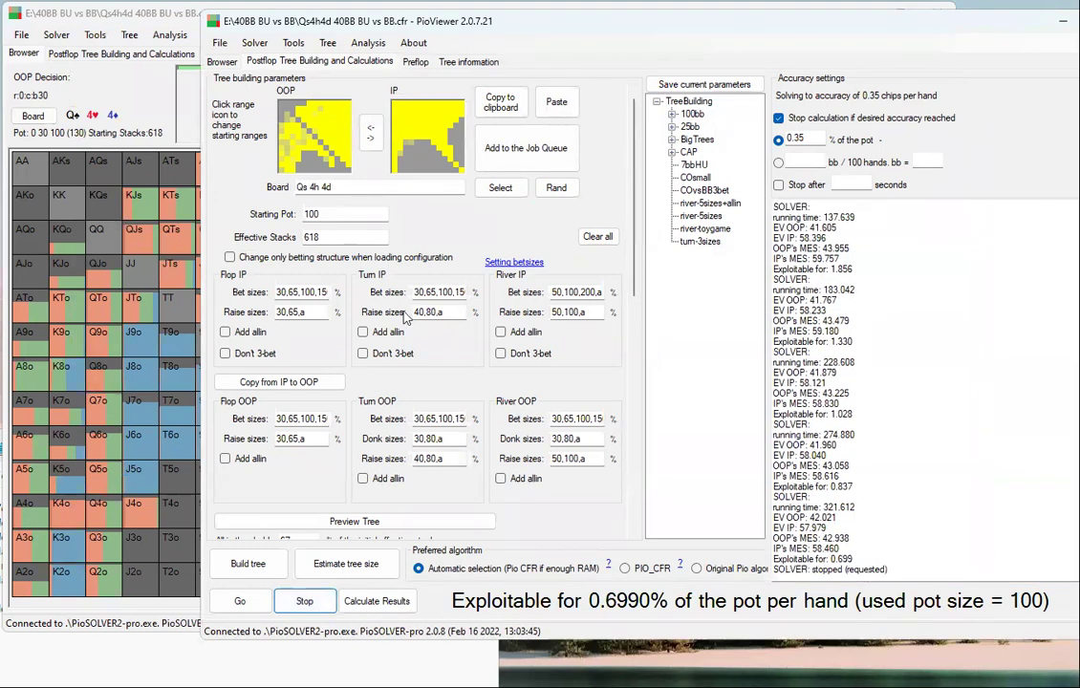
left_click(220, 62)
left_click(483, 132)
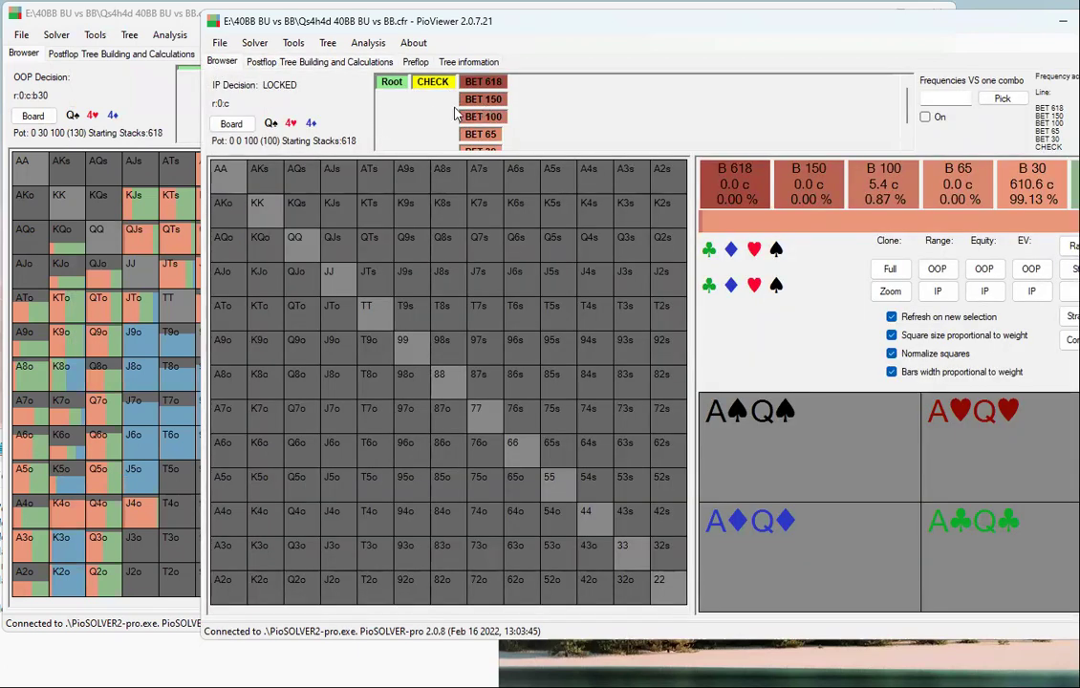
Show BB's response to the 30 bet in the re-solved sim, then shift its window to reveal the original sim.
scroll(411, 110, "down", 2)
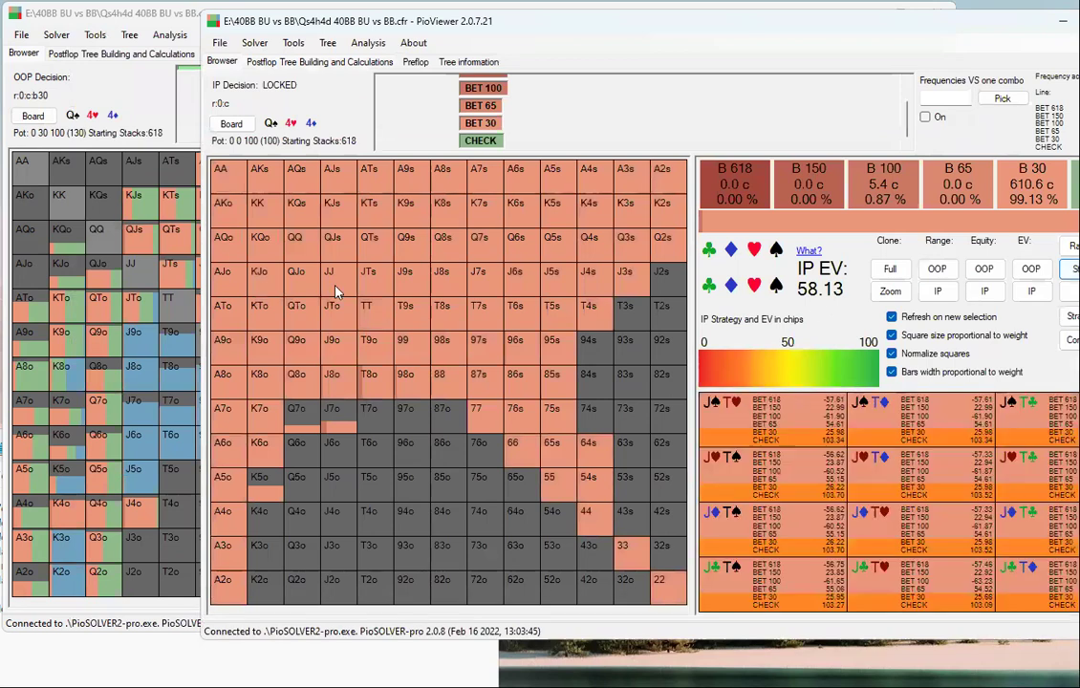
left_click(478, 123)
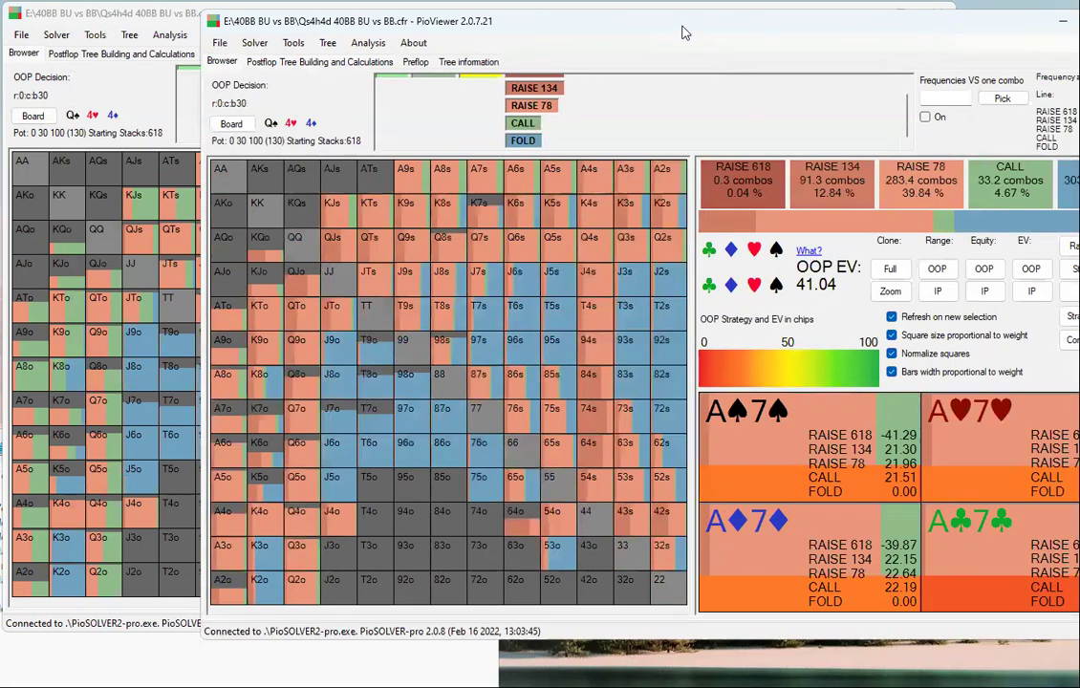
left_click_drag(682, 34, 479, 247)
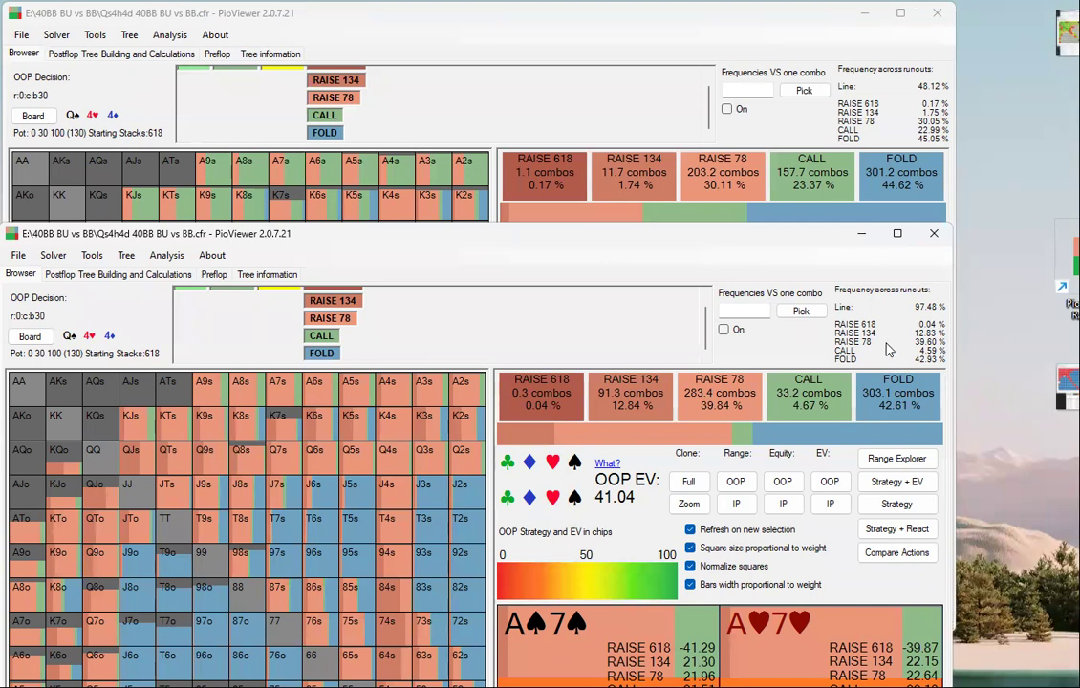
mouse_move(924, 401)
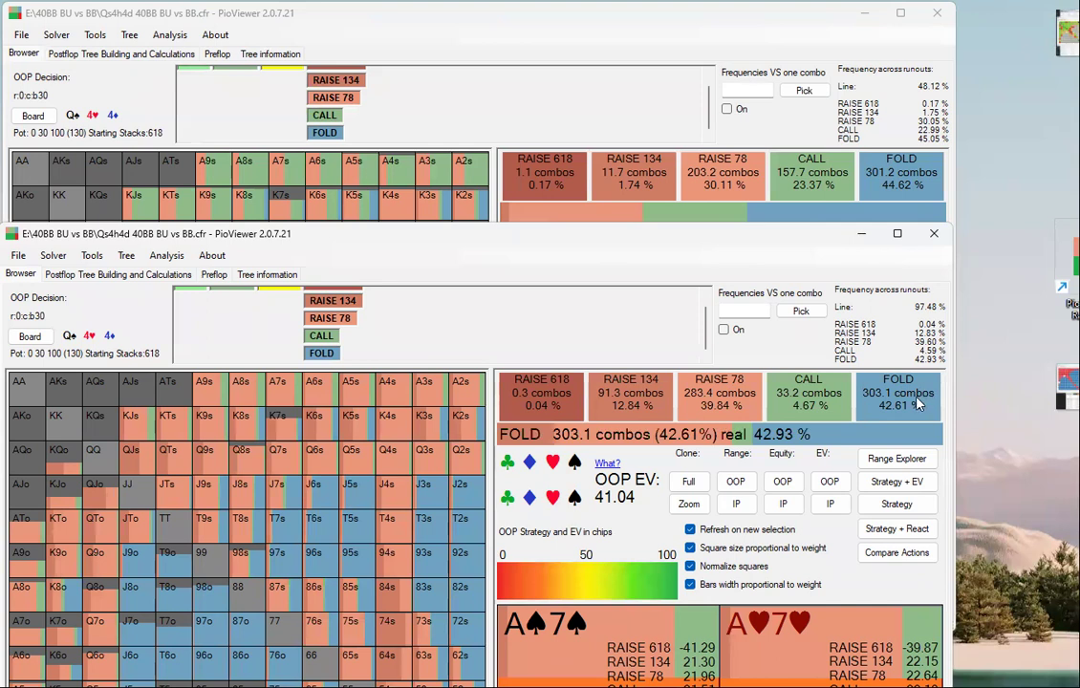
mouse_move(809, 394)
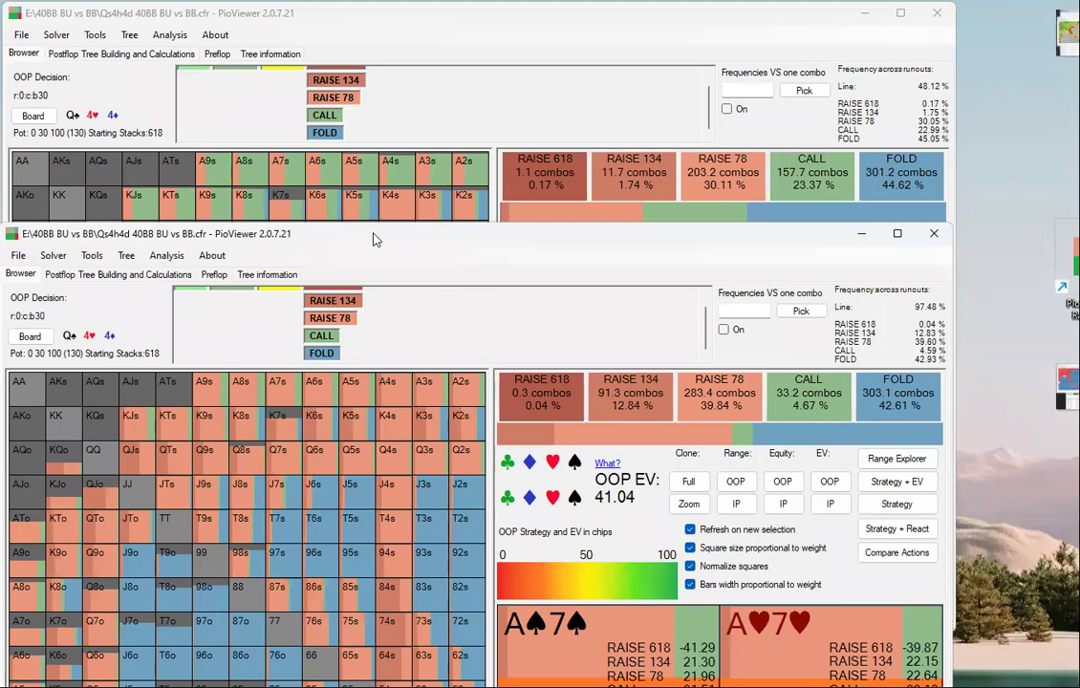
Set both the original and locked sims side by side on BB's response to the 30 bet.
left_click_drag(375, 239, 871, 8)
left_click(173, 96)
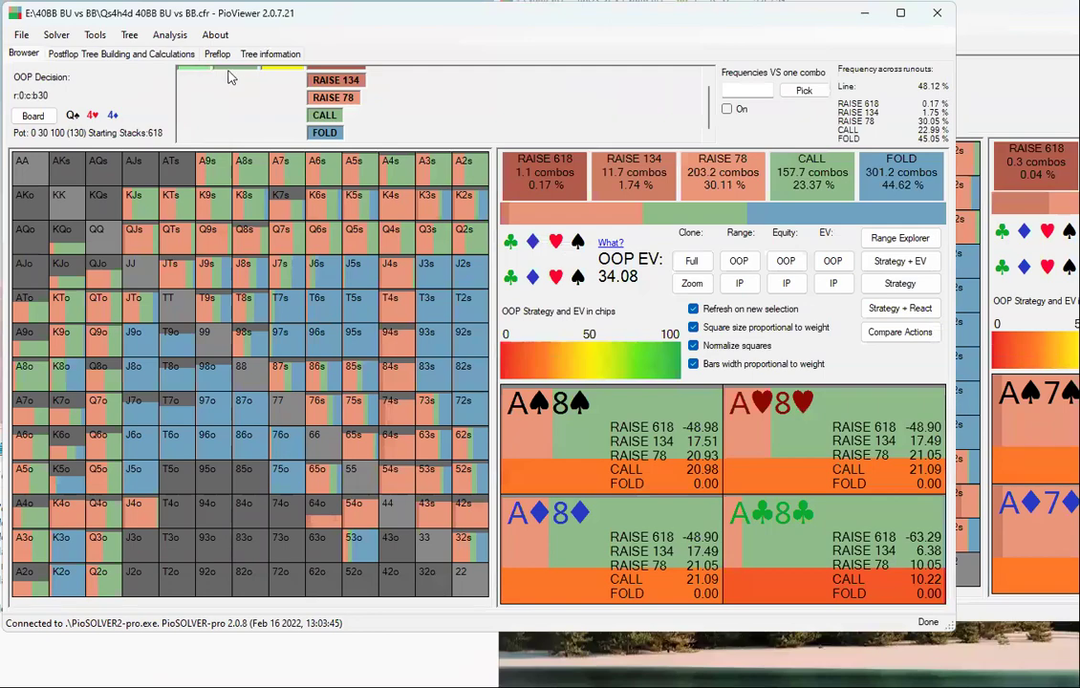
left_click(230, 76)
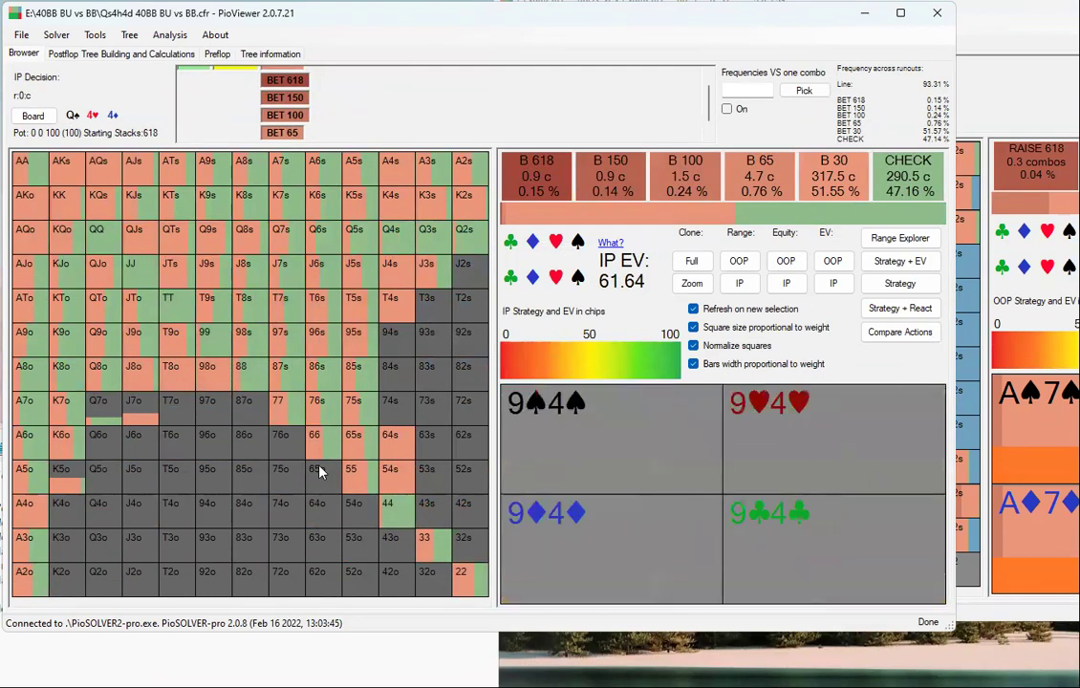
key("alt+Tab")
left_click(742, 61)
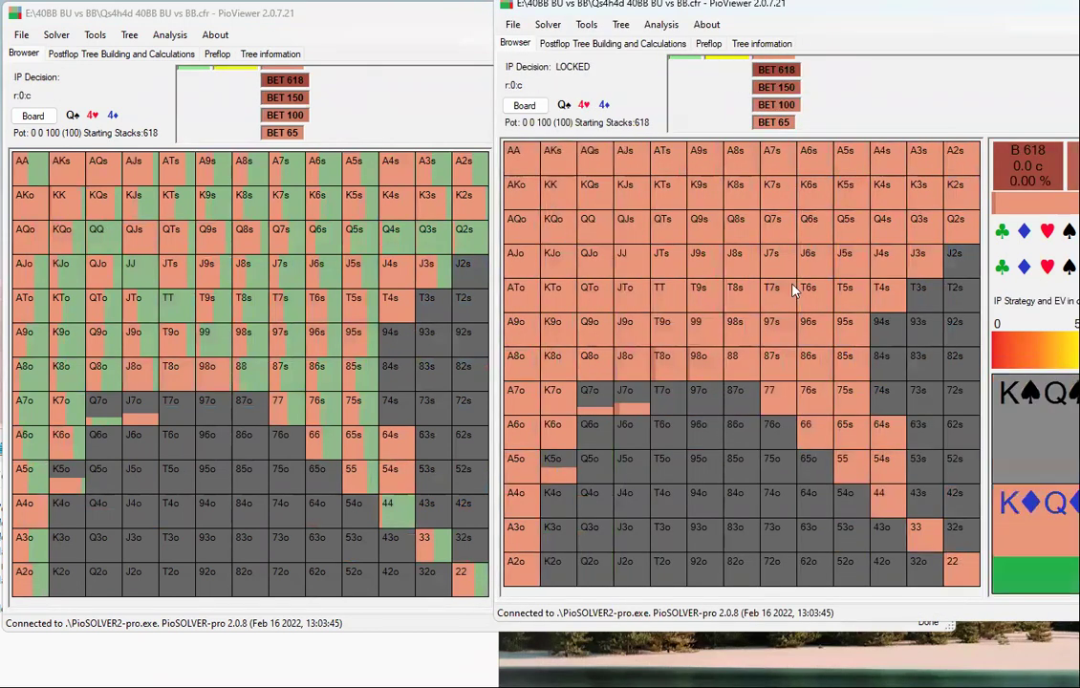
left_click(782, 63)
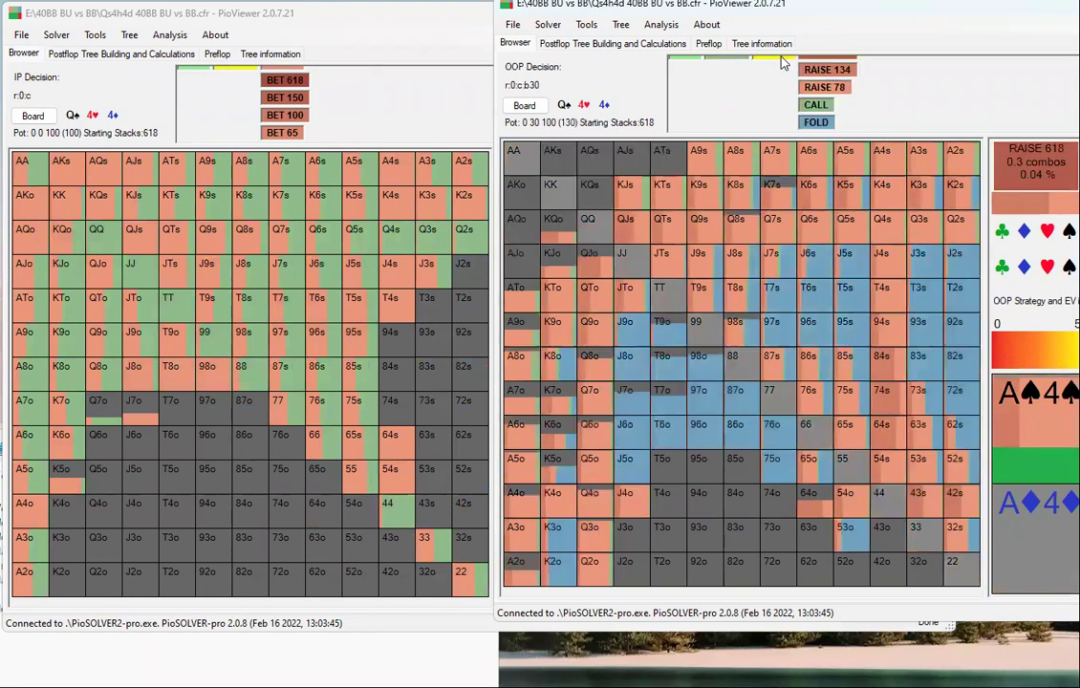
left_click(278, 75)
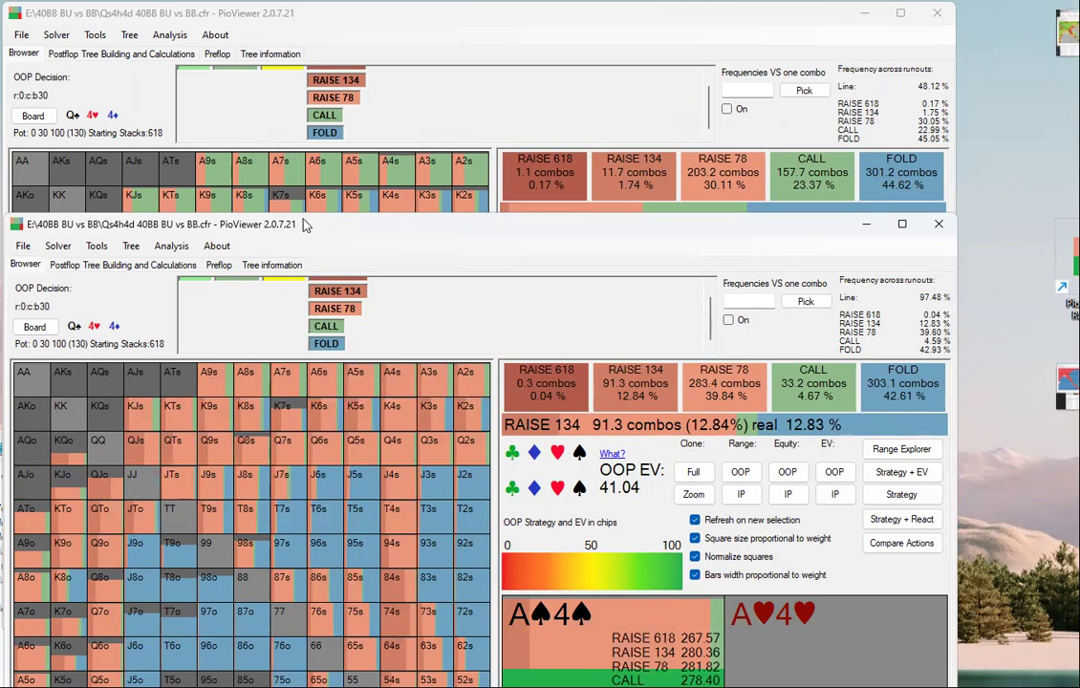
left_click_drag(306, 225, 1078, 229)
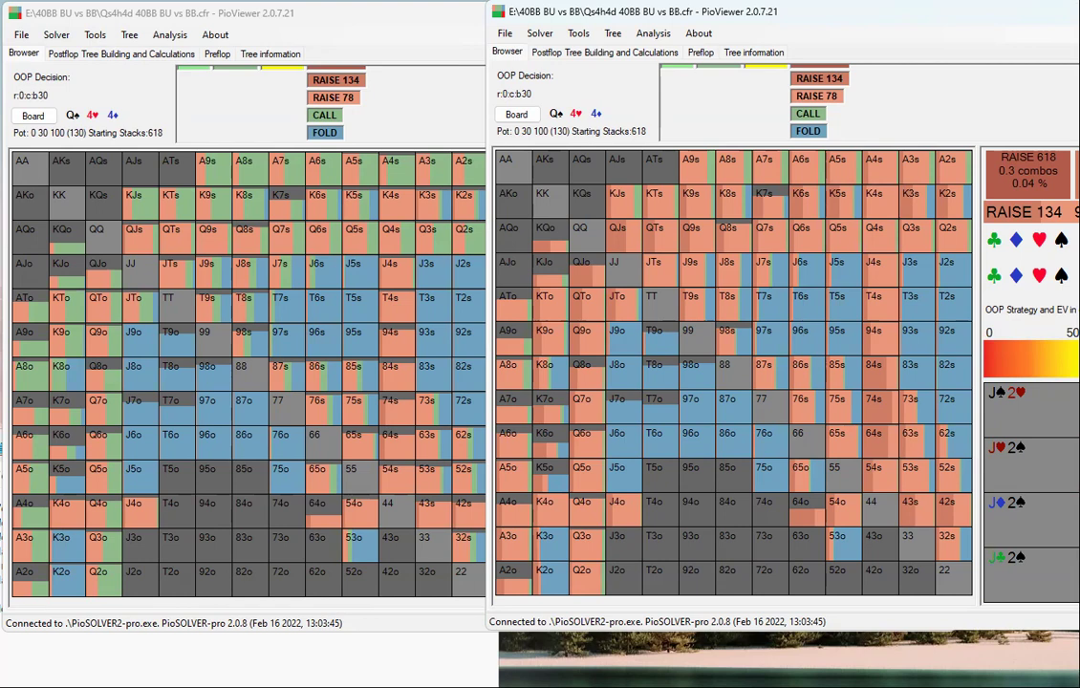
Launch Notepad from the system search for 'notep'.
key("super")
type("notep")
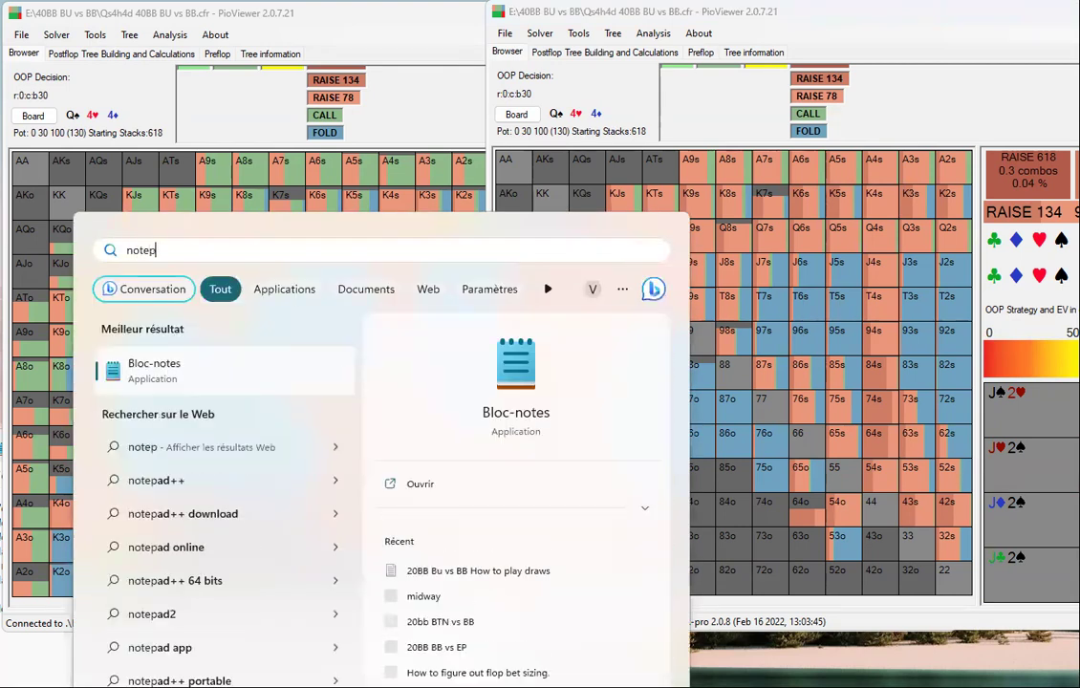
key("Return")
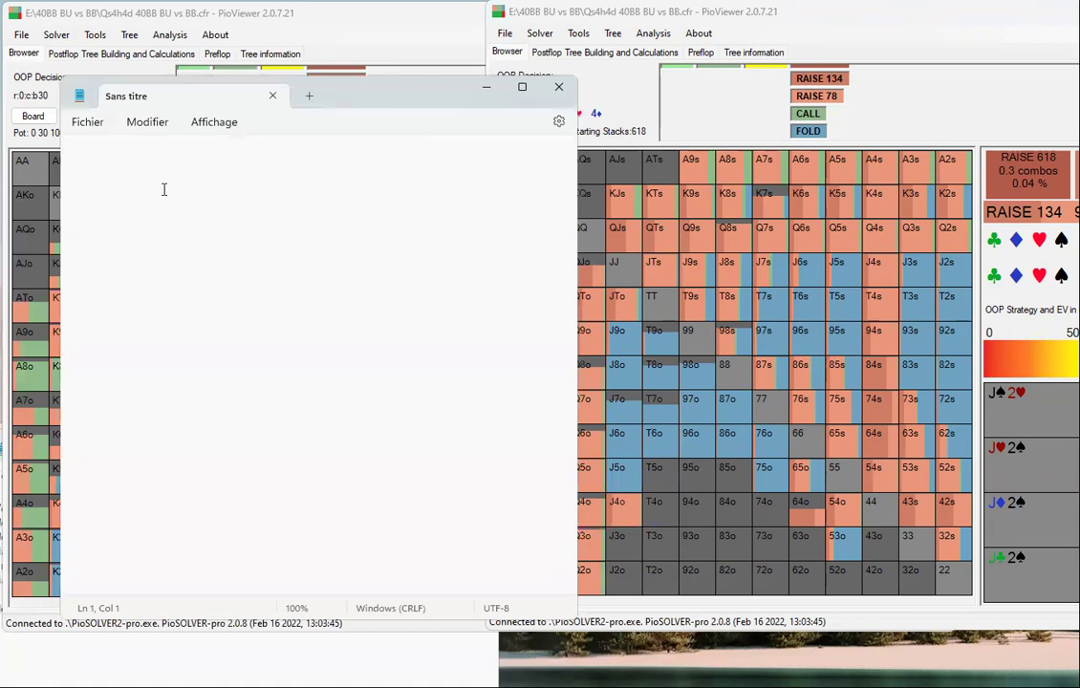
Write '40BB BU vs BB' and 'If IP bets range on a heavy check spot, our calling range turns into a raising range.'.
type("40BB BU ")
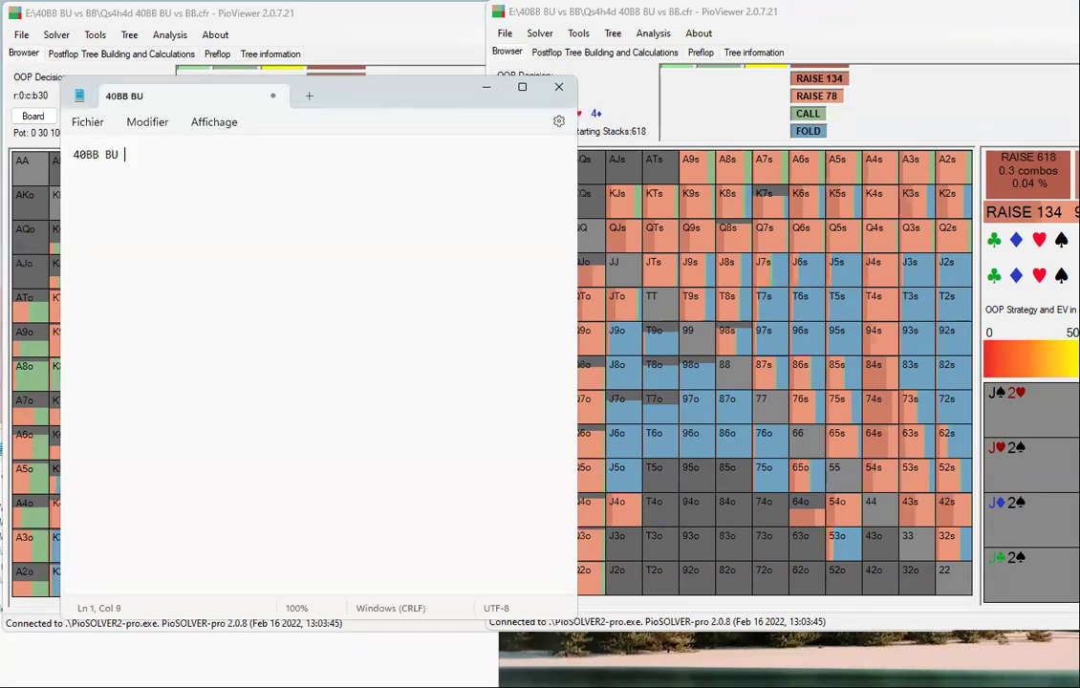
type("vs BB")
key("Return")
type("If IP")
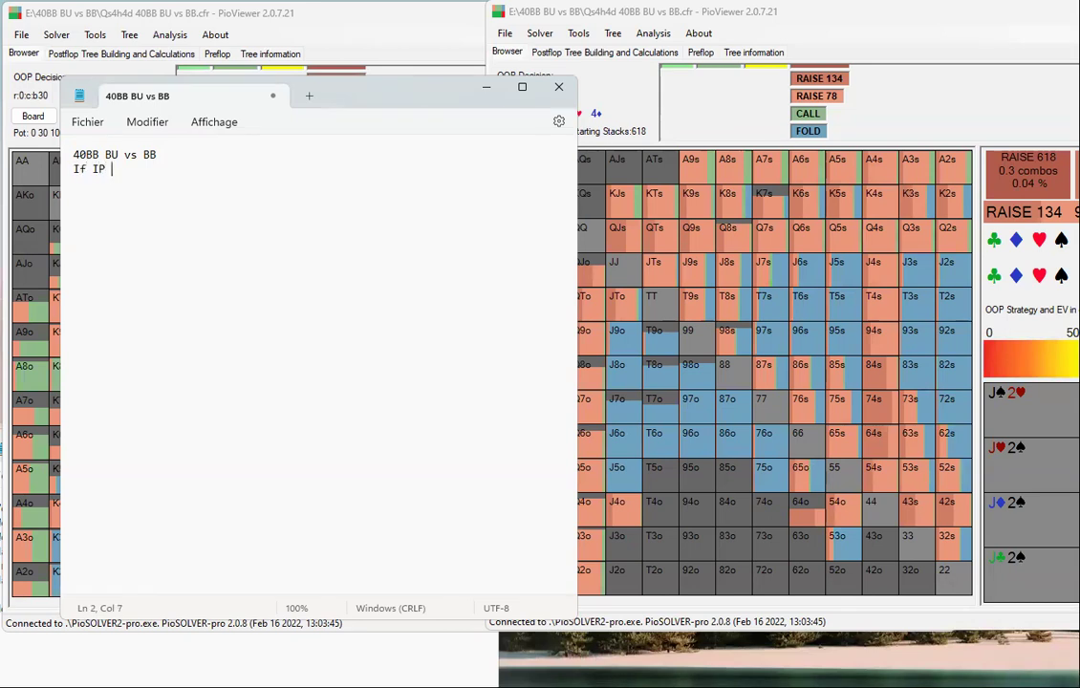
type(" bets range on a heav")
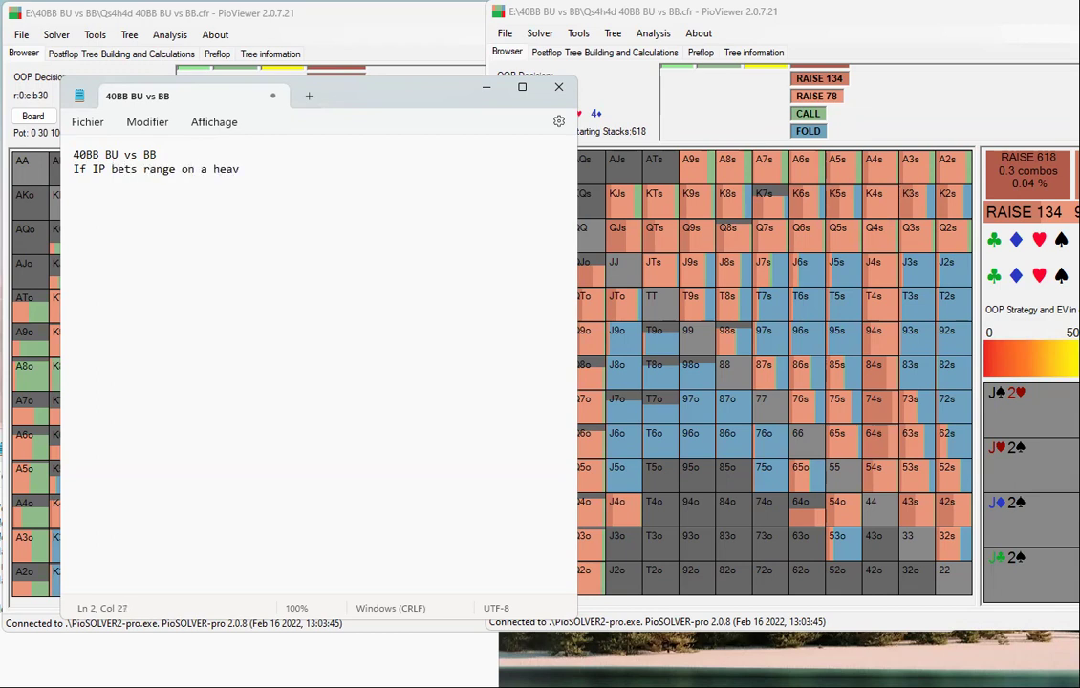
type("y check spot,")
type("our calling range turns into a raising range.")
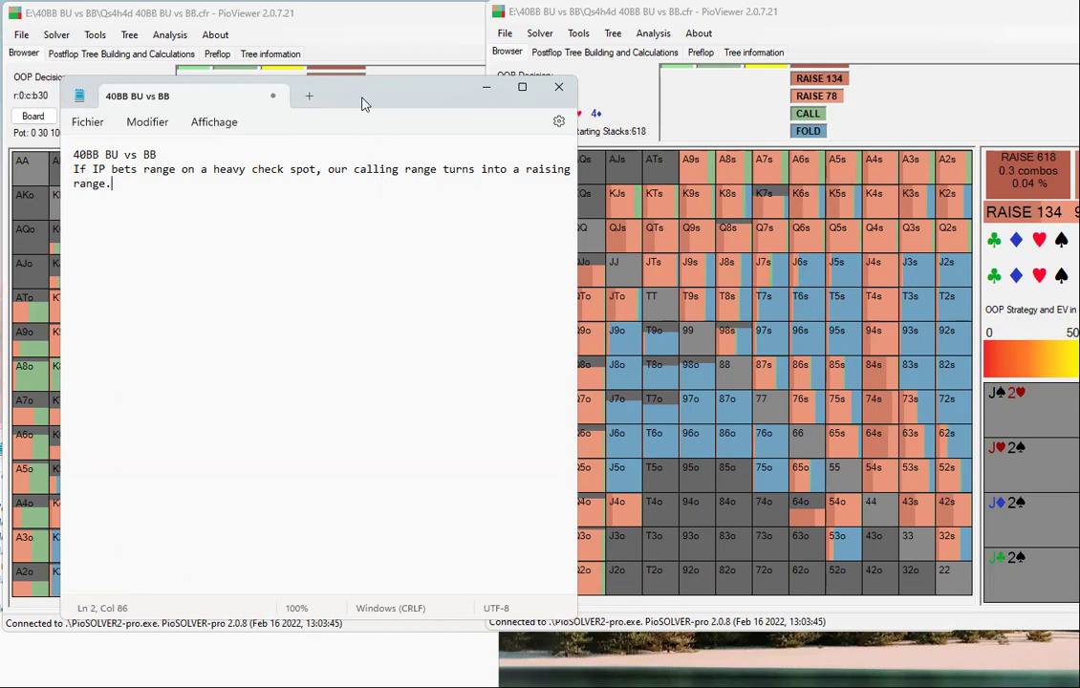
Move the note down and bring both the original and locked sims back in front of it.
left_click_drag(364, 103, 313, 551)
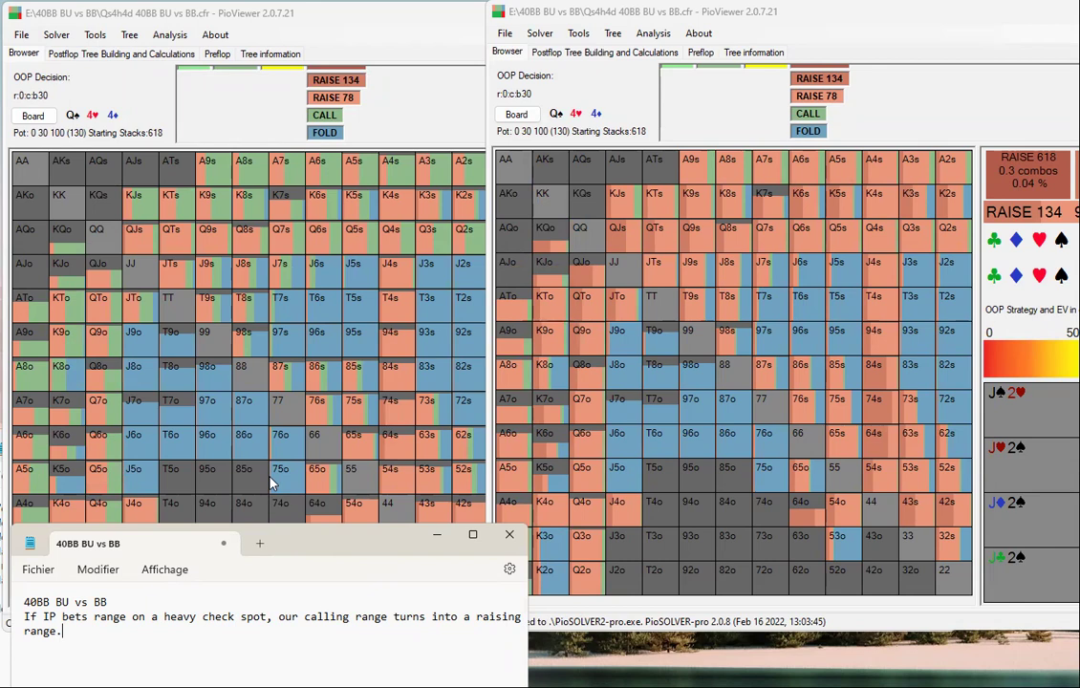
left_click(401, 114)
left_click(1018, 11)
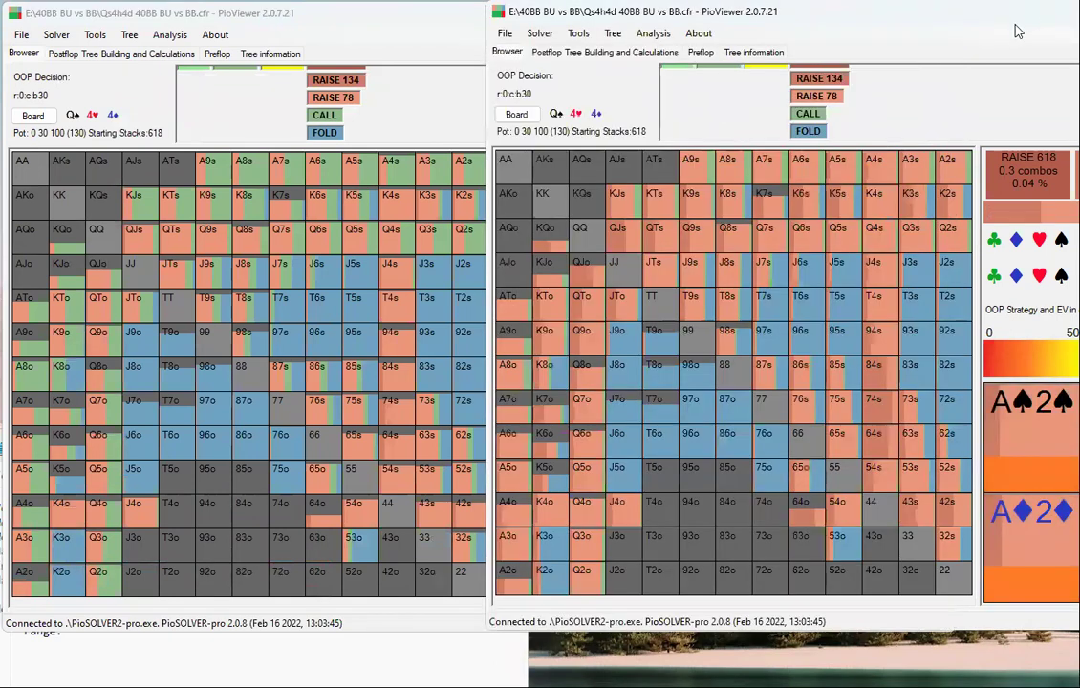